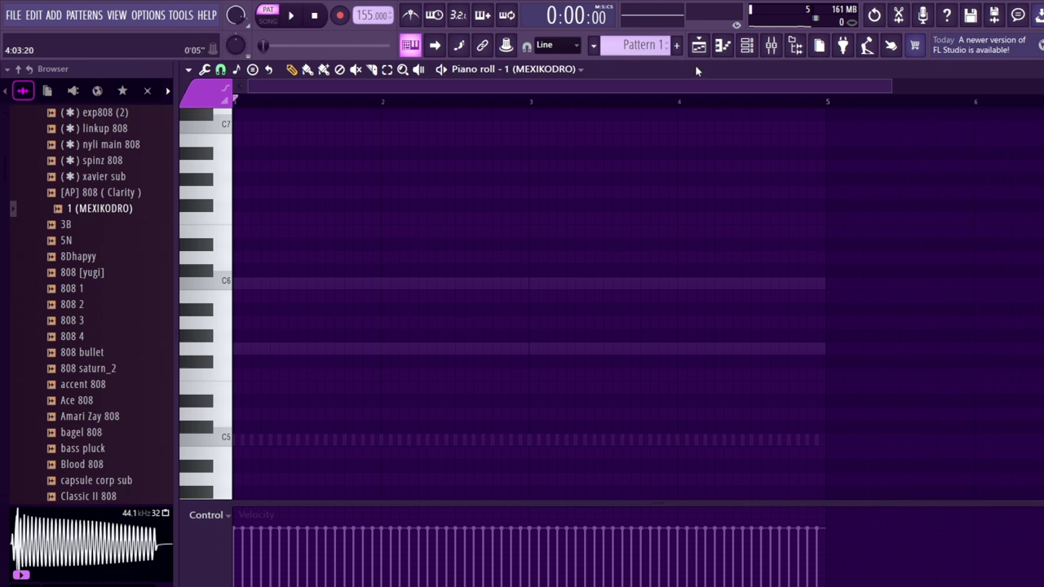
Step: From the playlist, undo back to a single empty Pattern 1 and show the channel rack
{"action": "key", "text": "F5"}
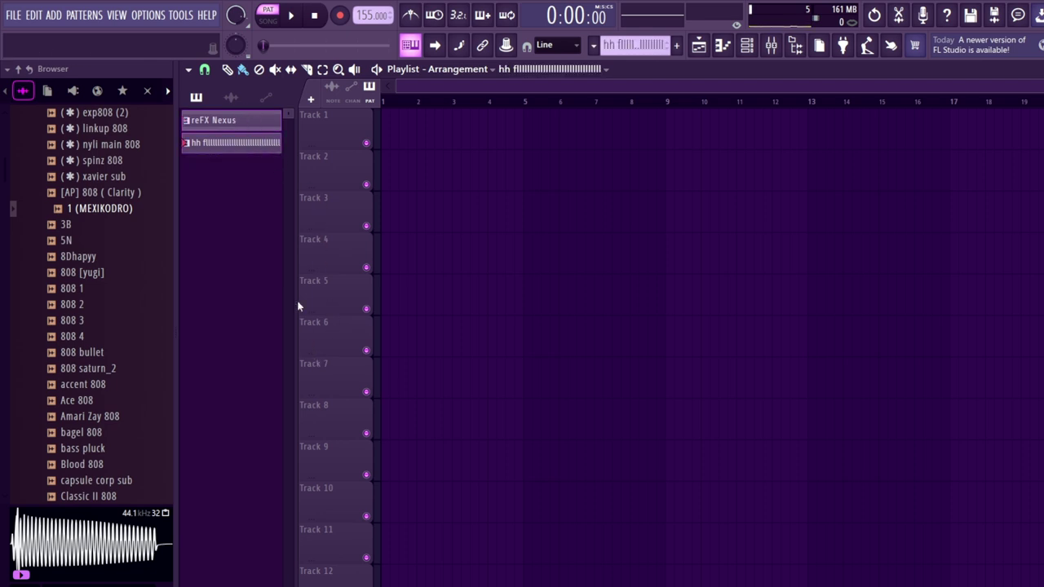
{"action": "key", "text": "ctrl+z"}
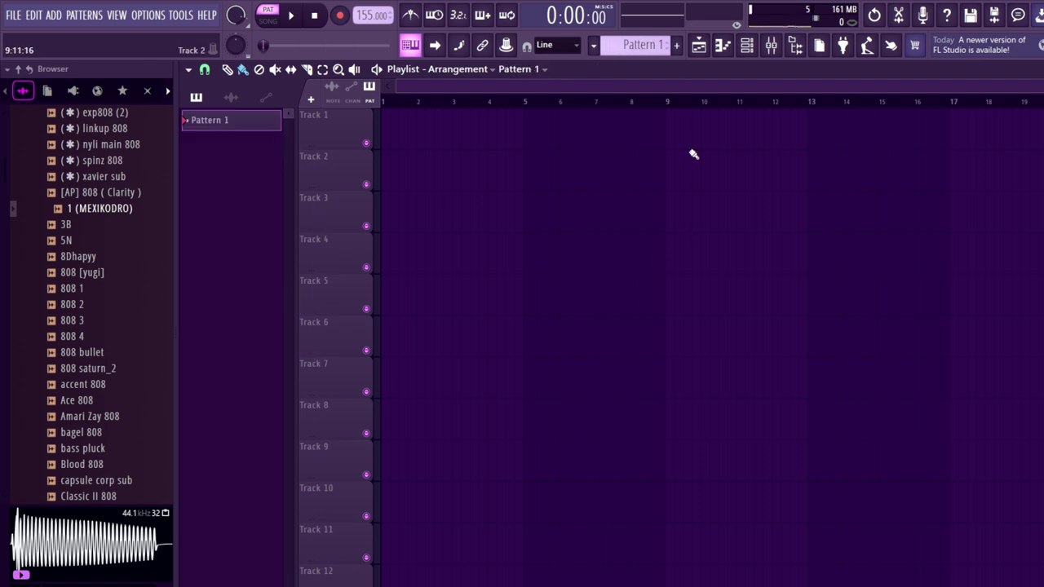
{"action": "left_click", "coordinate": [747, 45]}
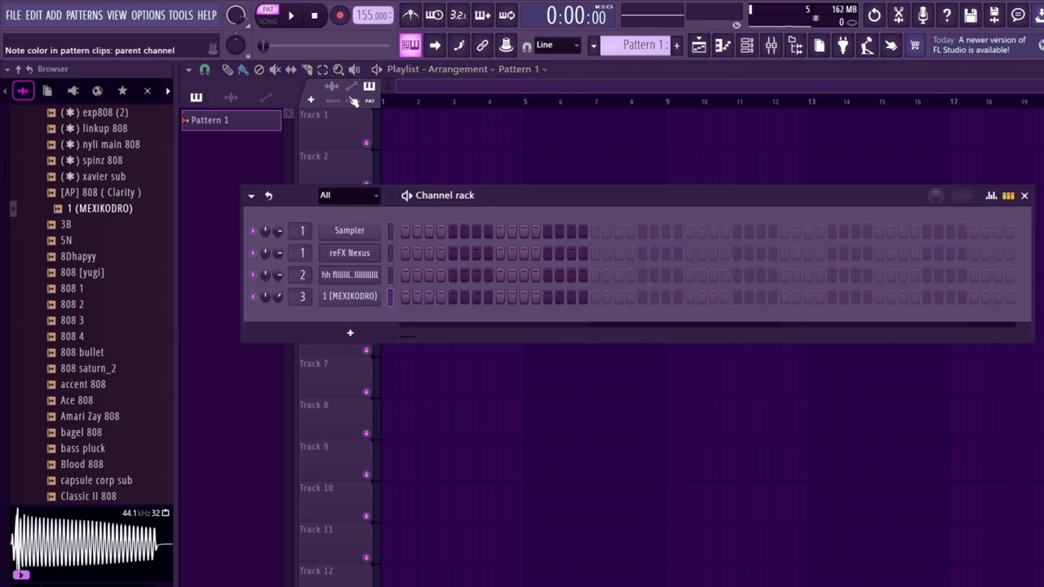
{"action": "scroll", "coordinate": [150, 227], "scroll_direction": "up", "scroll_amount": 5}
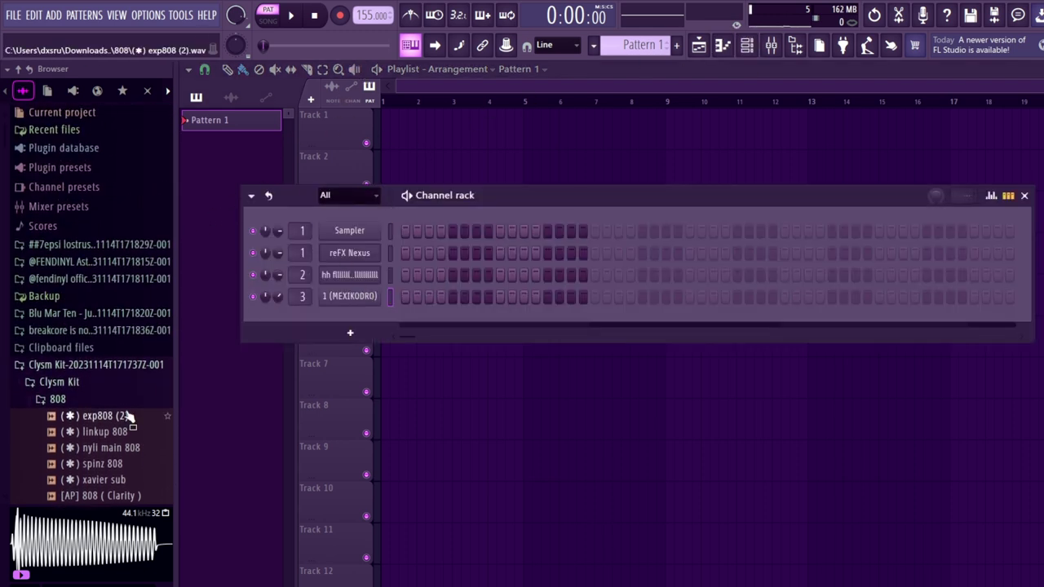
{"action": "scroll", "coordinate": [115, 310], "scroll_direction": "down", "scroll_amount": 3}
{"action": "scroll", "coordinate": [113, 314], "scroll_direction": "down", "scroll_amount": 1}
Step: Load nyli main 808 onto channel 3 and the nyli main master preset onto Master
{"action": "left_click_drag", "start_coordinate": [110, 292], "coordinate": [351, 296]}
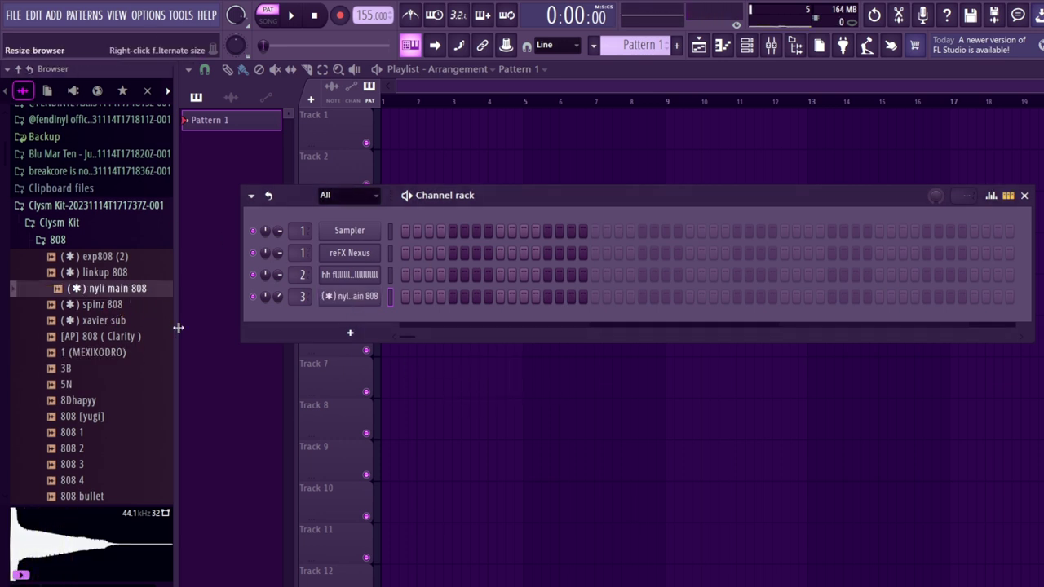
{"action": "scroll", "coordinate": [114, 327], "scroll_direction": "up", "scroll_amount": 1}
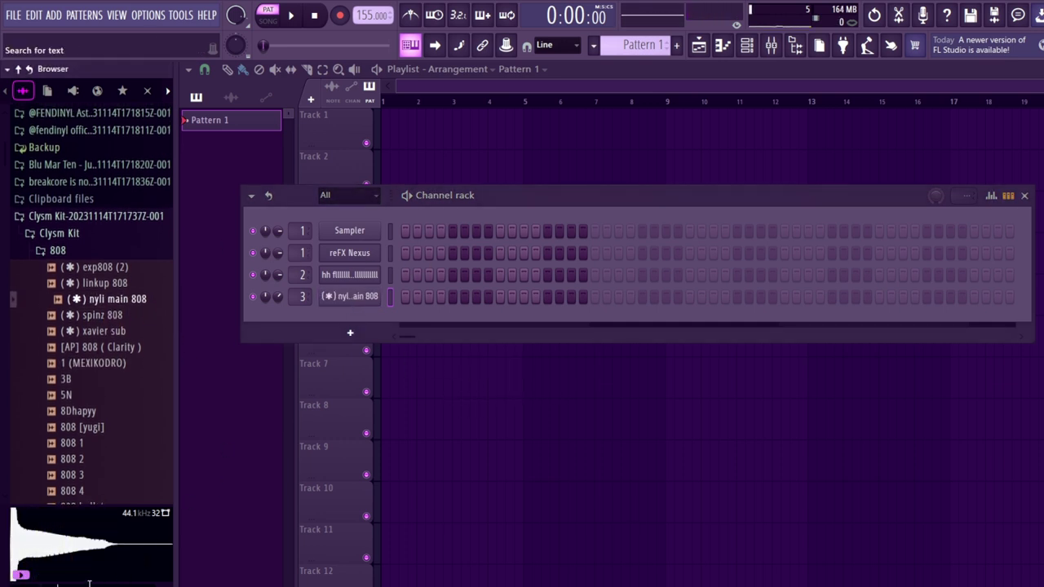
{"action": "left_click", "coordinate": [770, 44]}
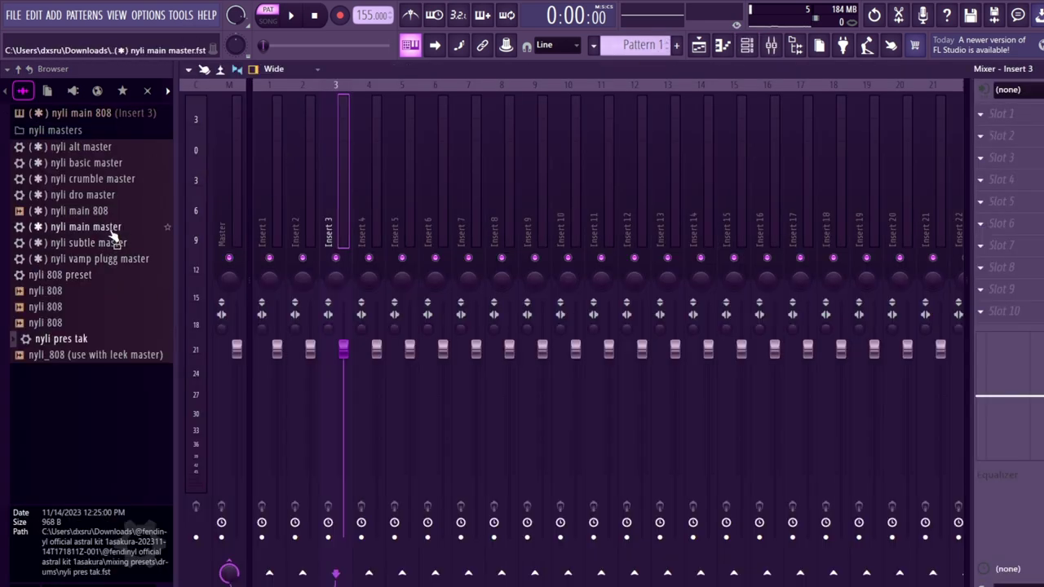
{"action": "left_click_drag", "start_coordinate": [85, 227], "coordinate": [227, 171]}
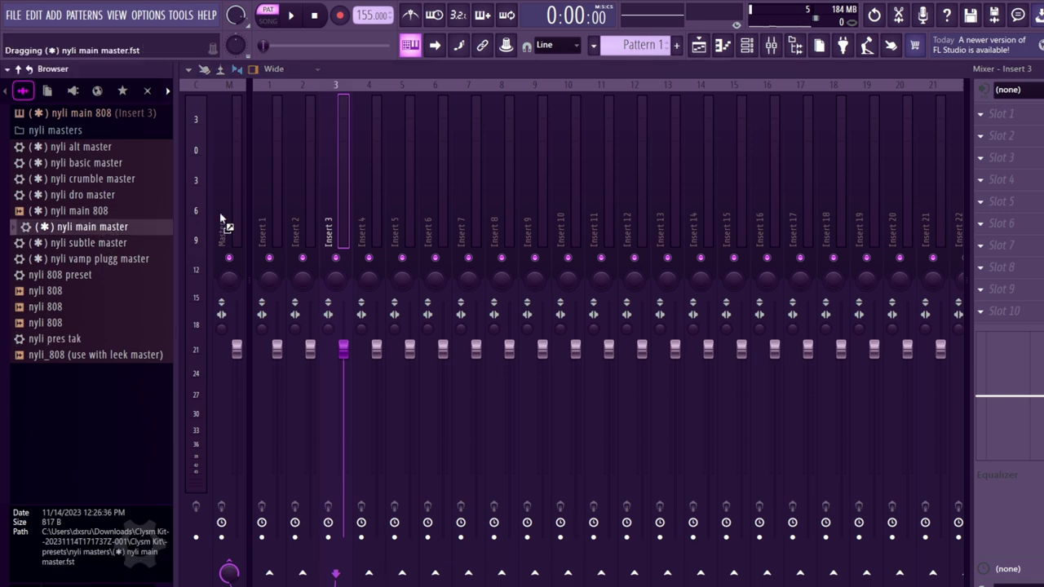
{"action": "key", "text": "F6"}
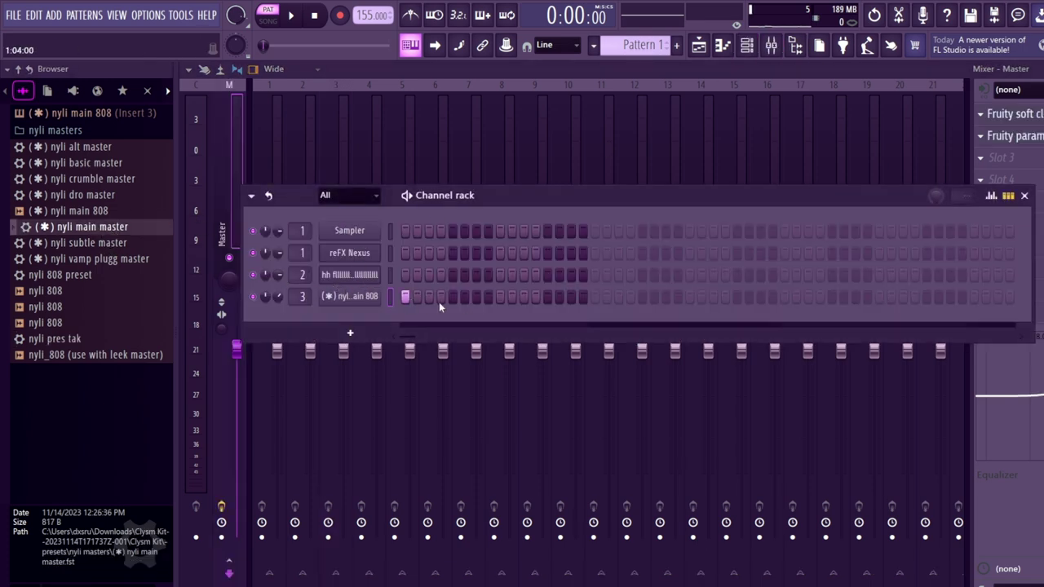
Step: Open the reFX Nexus plugin and its piano roll
{"action": "left_click", "coordinate": [47, 91]}
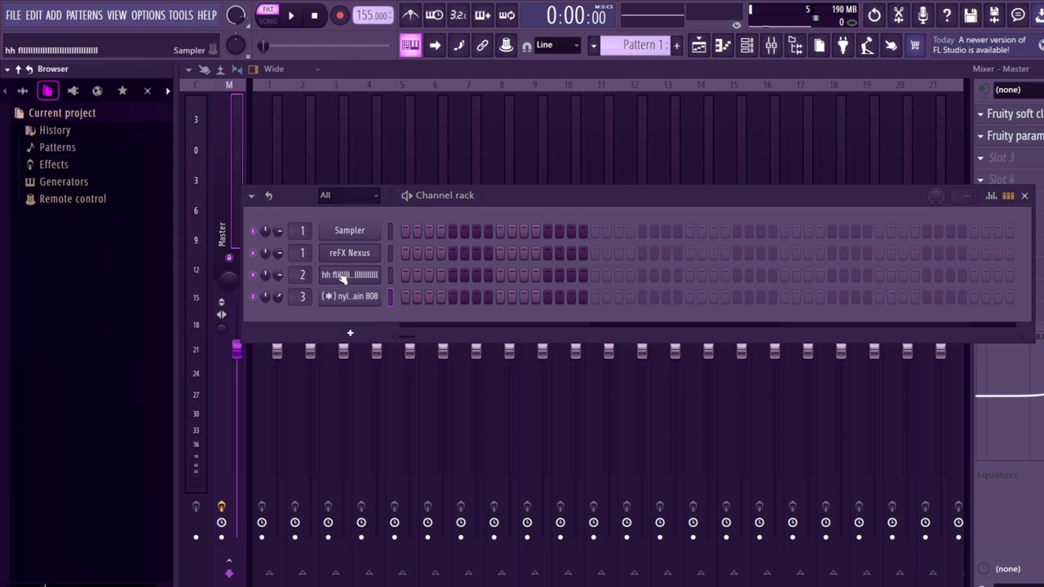
{"action": "left_click", "coordinate": [353, 253]}
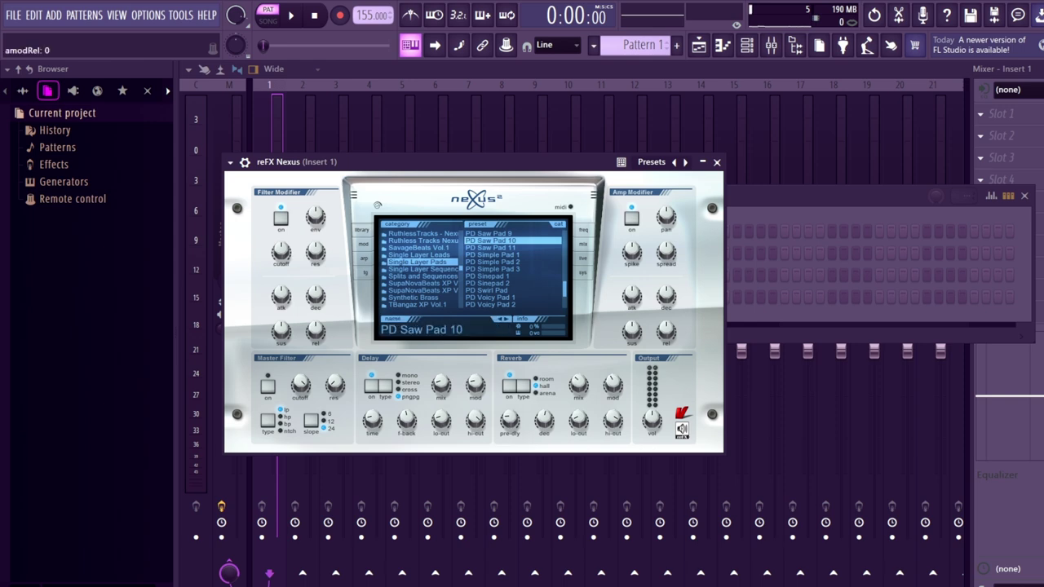
{"action": "key", "text": "F6"}
{"action": "key", "text": "F7"}
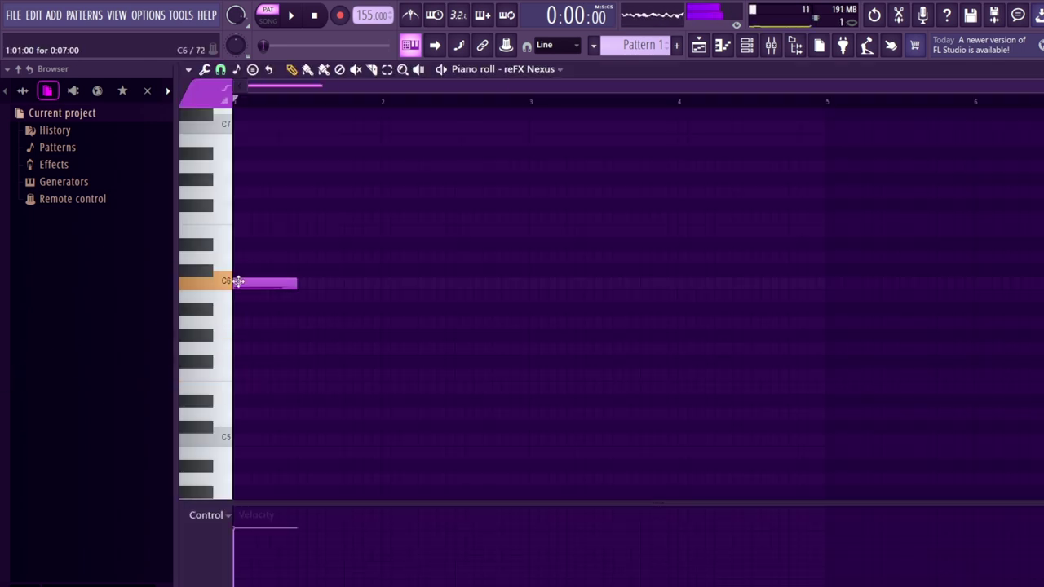
Step: Draw held C6 and F6 notes plus a C7–B6–A6–C7–F7 melody line
{"action": "left_click_drag", "start_coordinate": [298, 283], "coordinate": [529, 283]}
{"action": "key", "text": "space"}
{"action": "left_click", "coordinate": [244, 219]}
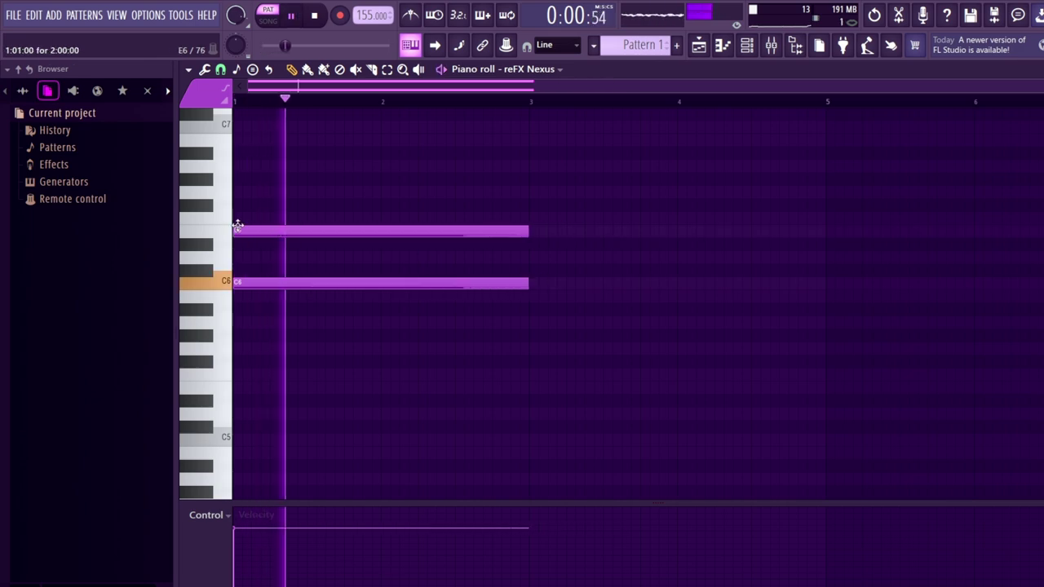
{"action": "left_click", "coordinate": [310, 128]}
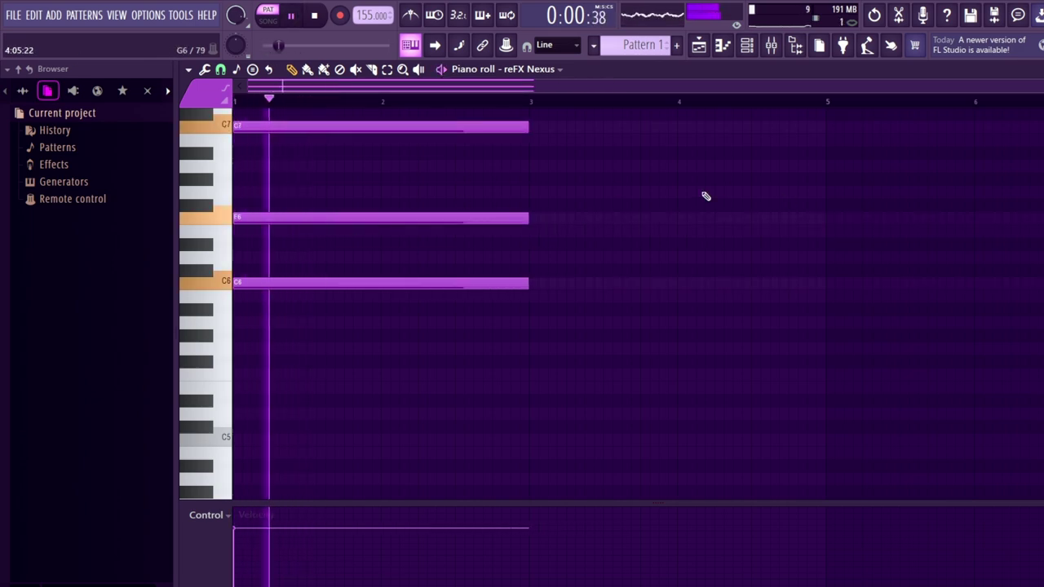
{"action": "left_click_drag", "start_coordinate": [528, 129], "coordinate": [306, 128]}
{"action": "left_click", "coordinate": [310, 139]}
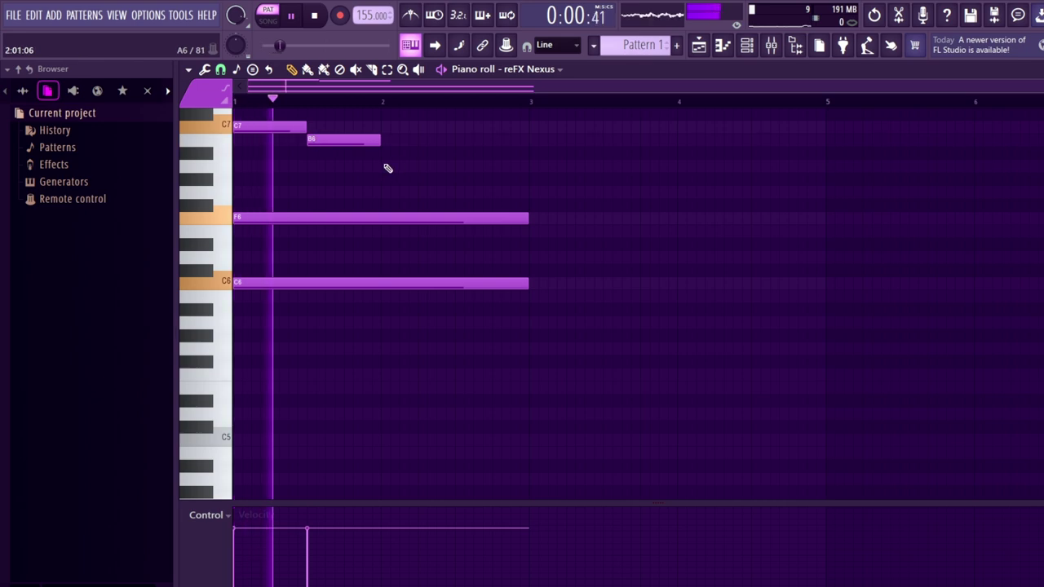
{"action": "left_click", "coordinate": [375, 167]}
{"action": "left_click_drag", "start_coordinate": [378, 169], "coordinate": [386, 169]}
{"action": "left_click", "coordinate": [459, 127]}
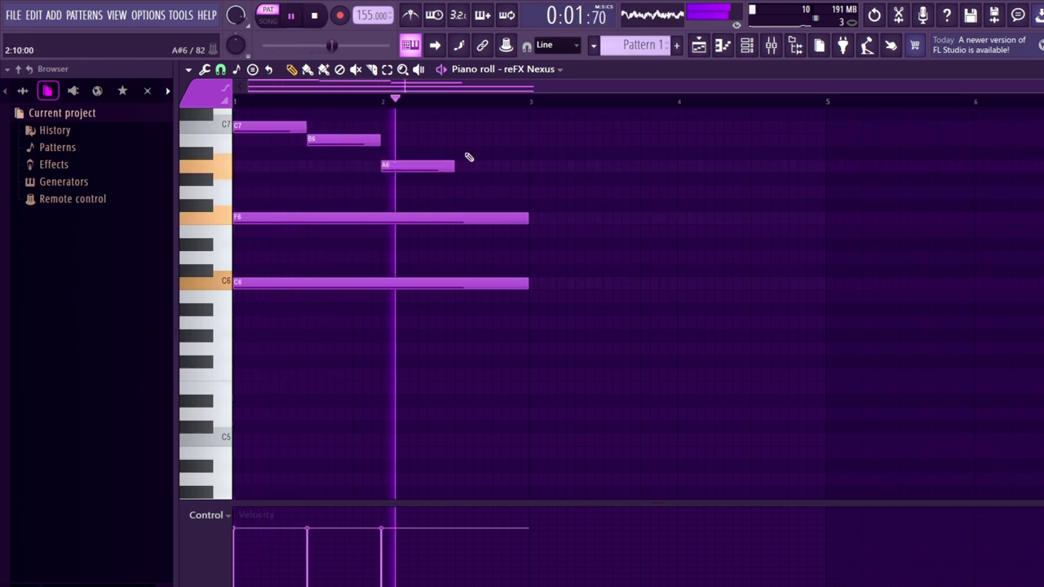
{"action": "scroll", "coordinate": [506, 165], "scroll_direction": "up", "scroll_amount": 3}
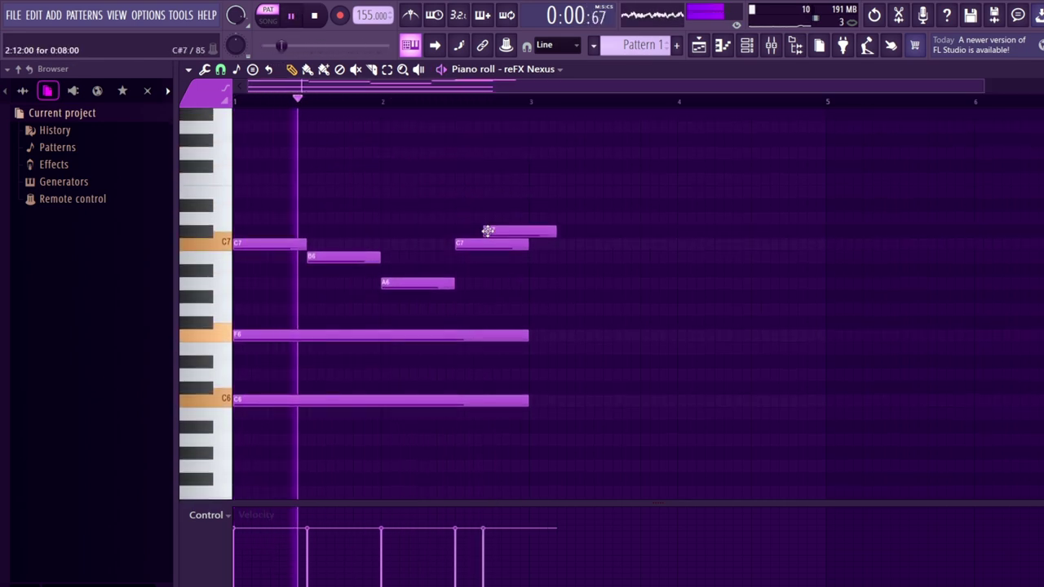
{"action": "left_click_drag", "start_coordinate": [466, 242], "coordinate": [466, 178]}
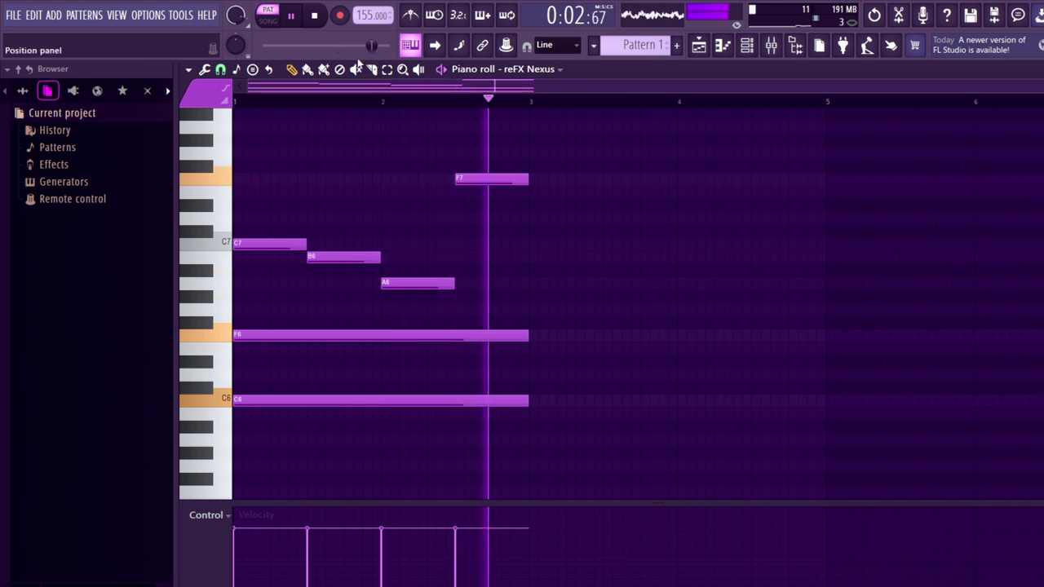
Step: Duplicate the melody through bar 5 and set the tempo to 171 BPM
{"action": "key", "text": "ctrl+a"}
{"action": "key", "text": "ctrl+b"}
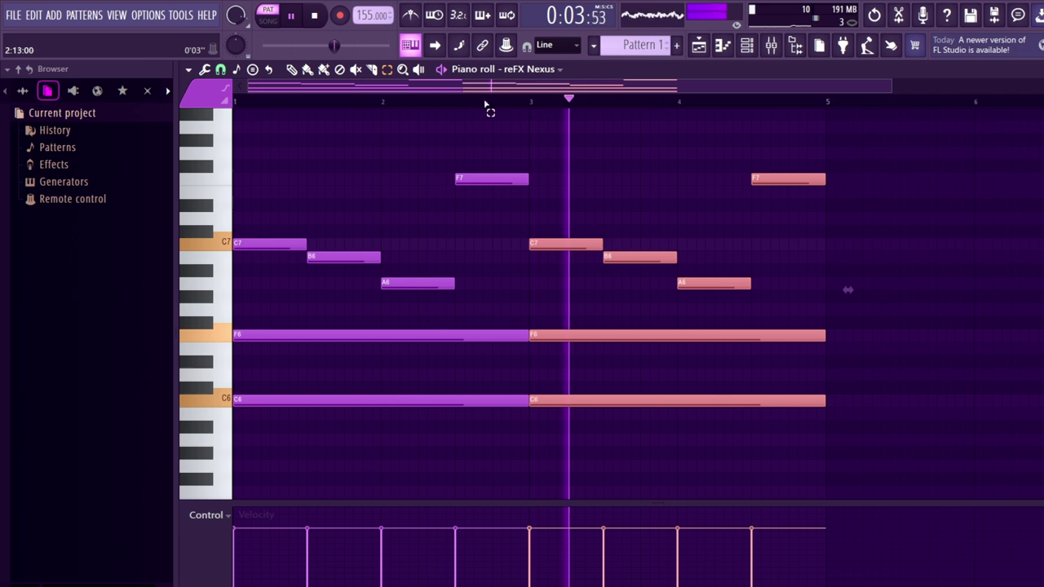
{"action": "left_click_drag", "start_coordinate": [371, 20], "coordinate": [371, 12]}
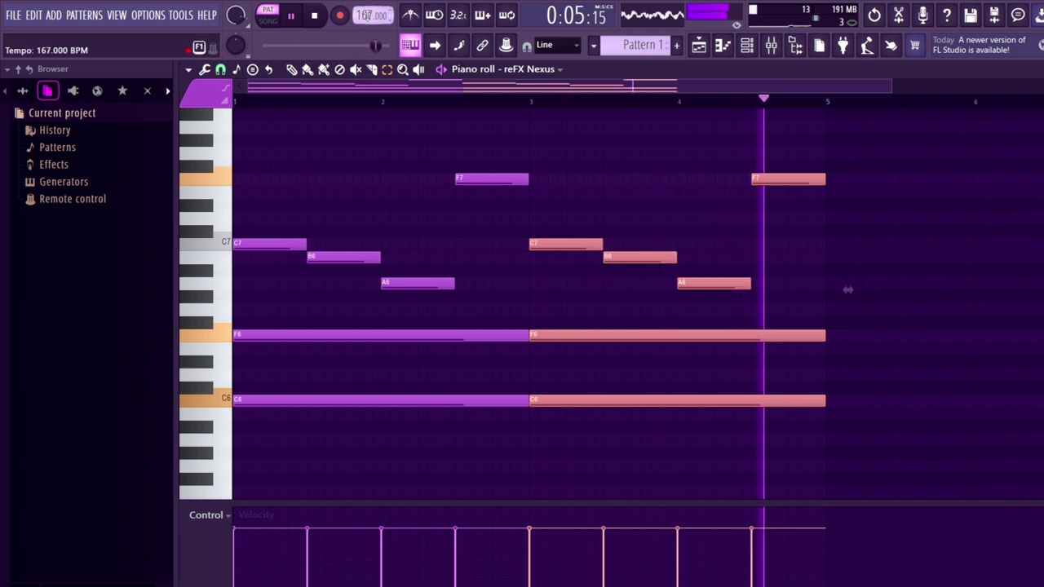
{"action": "key", "text": "space"}
{"action": "key", "text": "F7"}
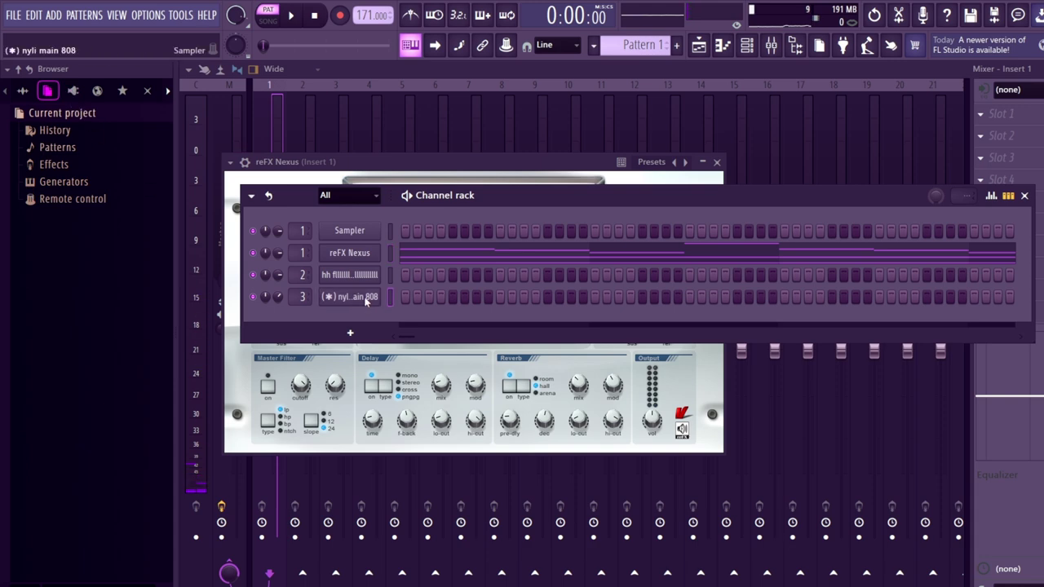
Step: Place an 808 hit on step one and look through the 808's envelope and misc settings
{"action": "left_click", "coordinate": [405, 297]}
{"action": "key", "text": "space"}
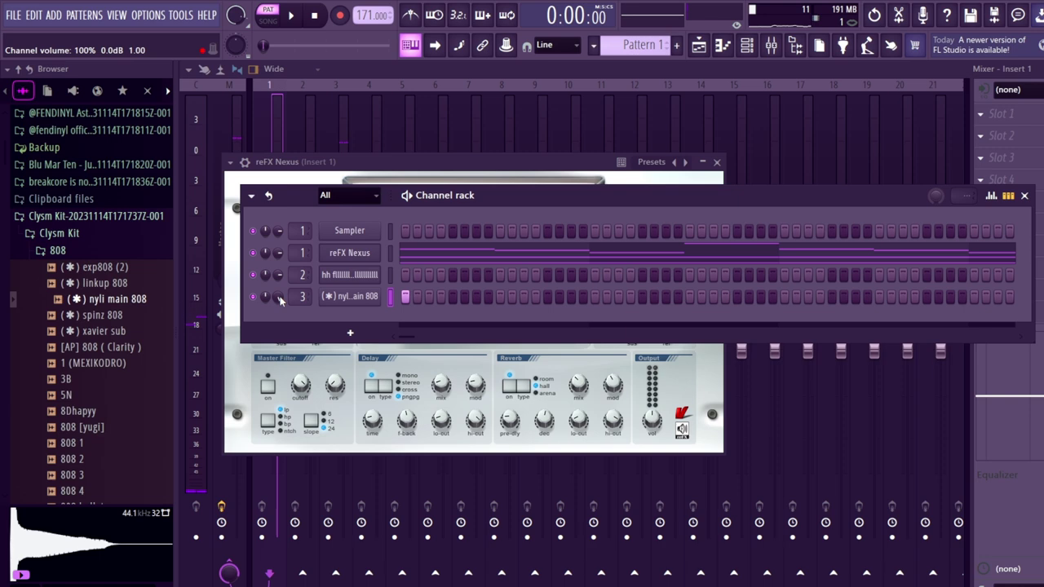
{"action": "left_click", "coordinate": [351, 297]}
{"action": "left_click", "coordinate": [312, 226]}
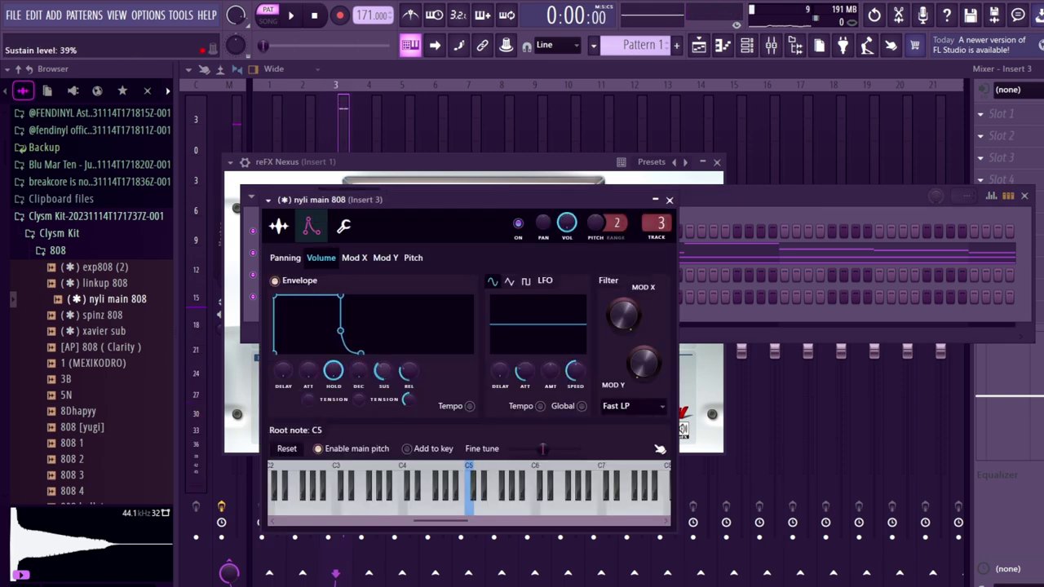
{"action": "left_click", "coordinate": [346, 228]}
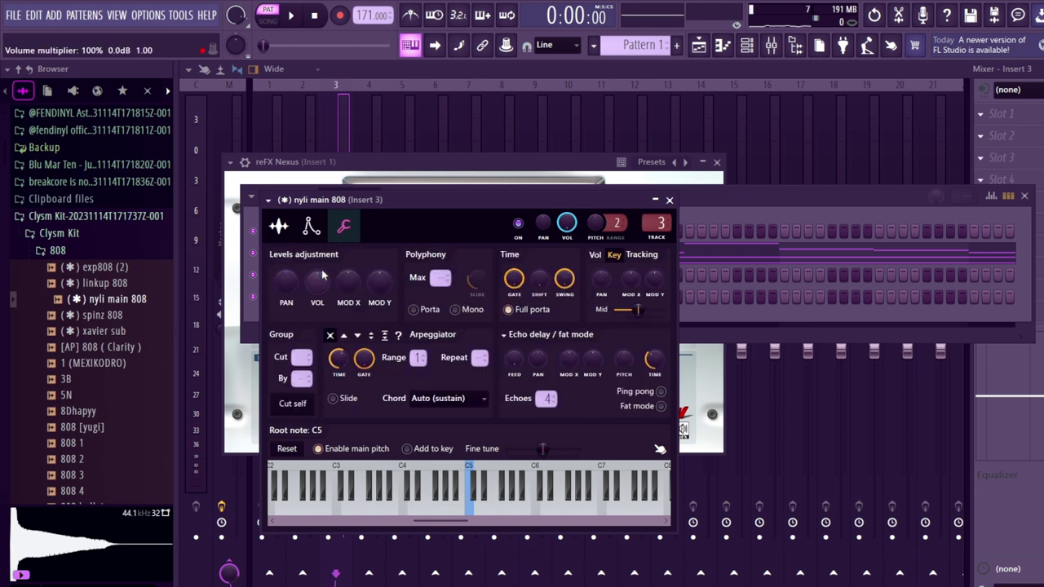
{"action": "left_click", "coordinate": [278, 226]}
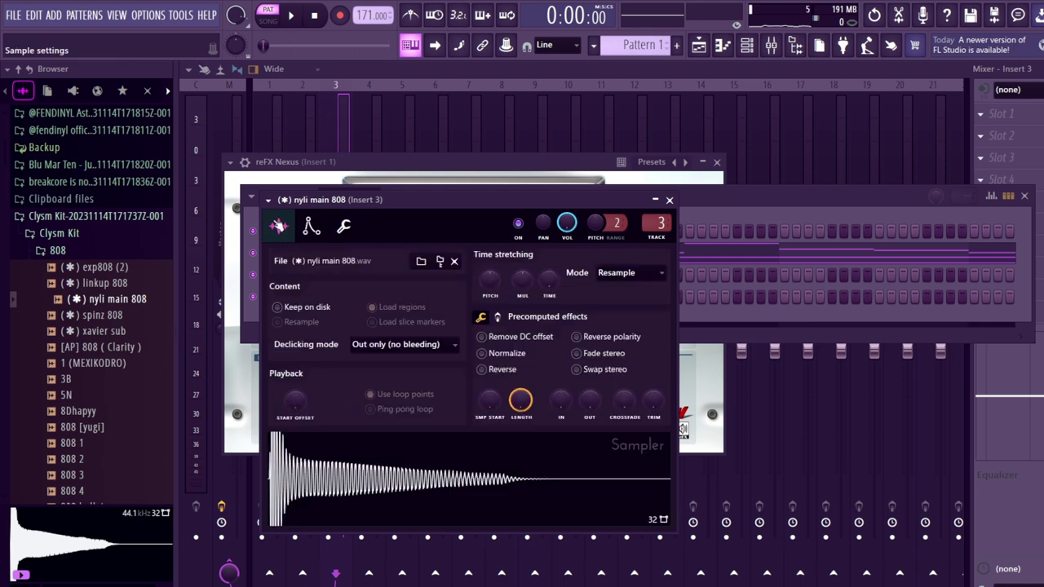
Step: Boost the nyli main 808 sample's gain and open its mixer track
{"action": "left_click", "coordinate": [497, 317]}
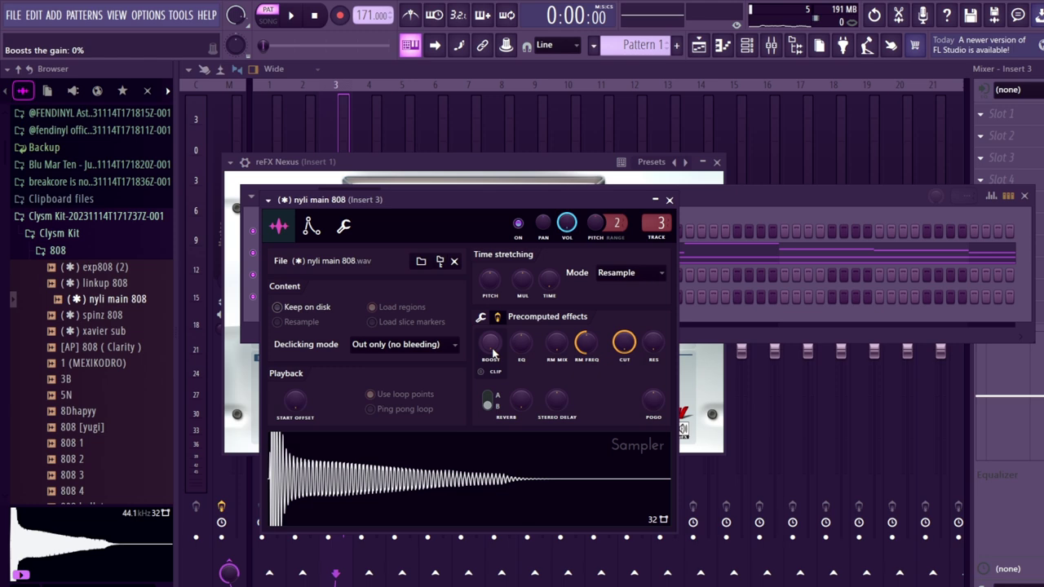
{"action": "left_click_drag", "start_coordinate": [492, 352], "coordinate": [492, 343]}
{"action": "left_click", "coordinate": [704, 194]}
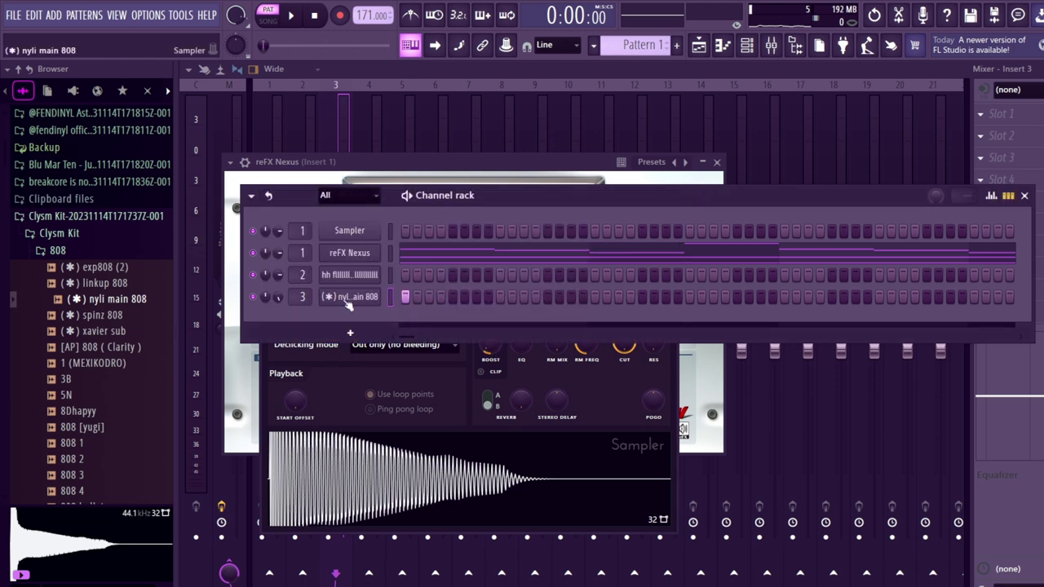
{"action": "double_click", "coordinate": [303, 286]}
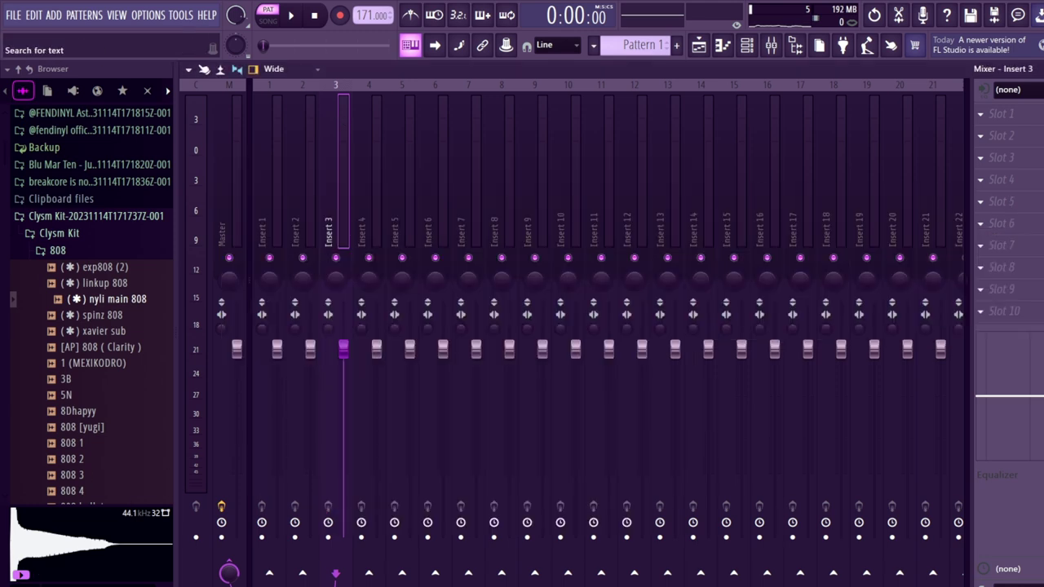
Step: Load nyli pres tak onto mixer Insert 3 and open the nyli main 808 piano roll
{"action": "left_click", "coordinate": [235, 163]}
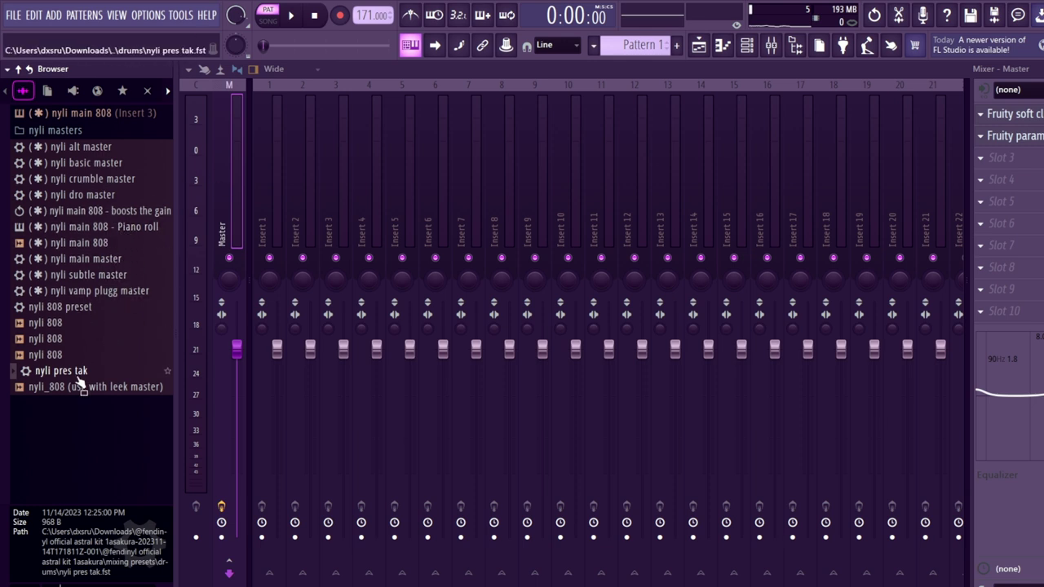
{"action": "left_click_drag", "start_coordinate": [61, 372], "coordinate": [335, 236]}
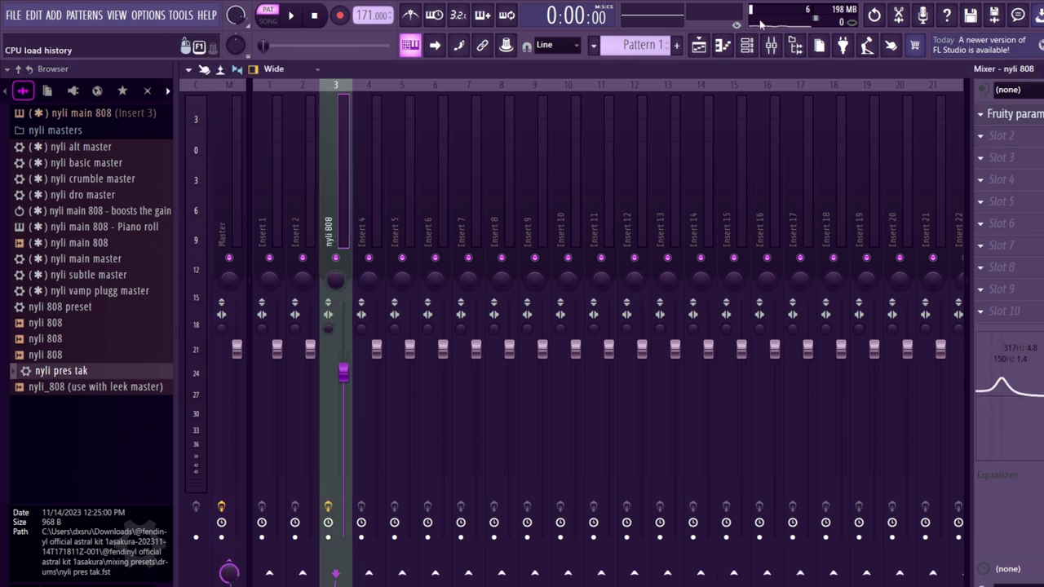
{"action": "left_click", "coordinate": [748, 45]}
{"action": "left_click", "coordinate": [359, 297]}
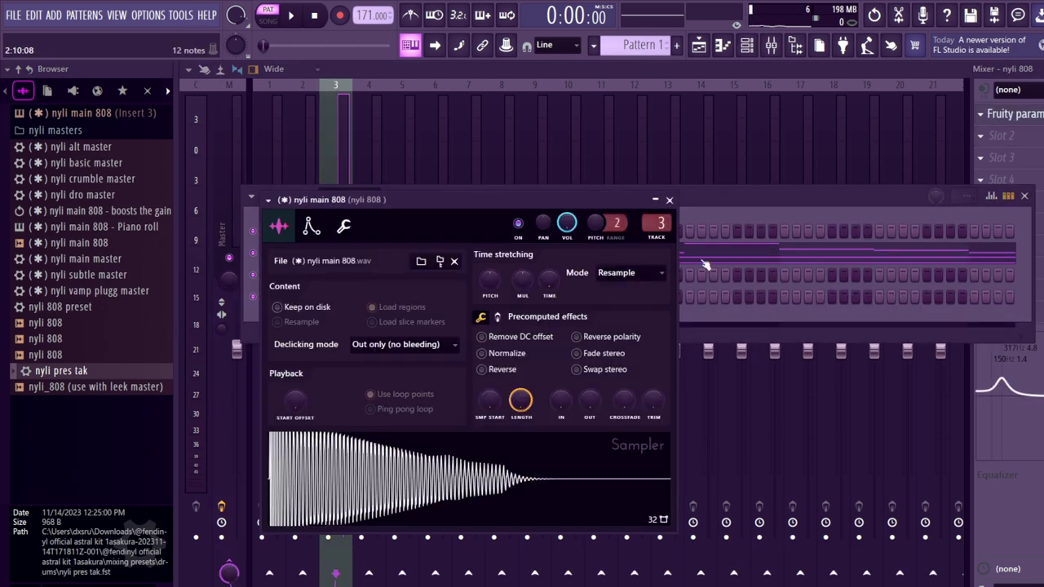
{"action": "left_click_drag", "start_coordinate": [514, 202], "coordinate": [830, 208]}
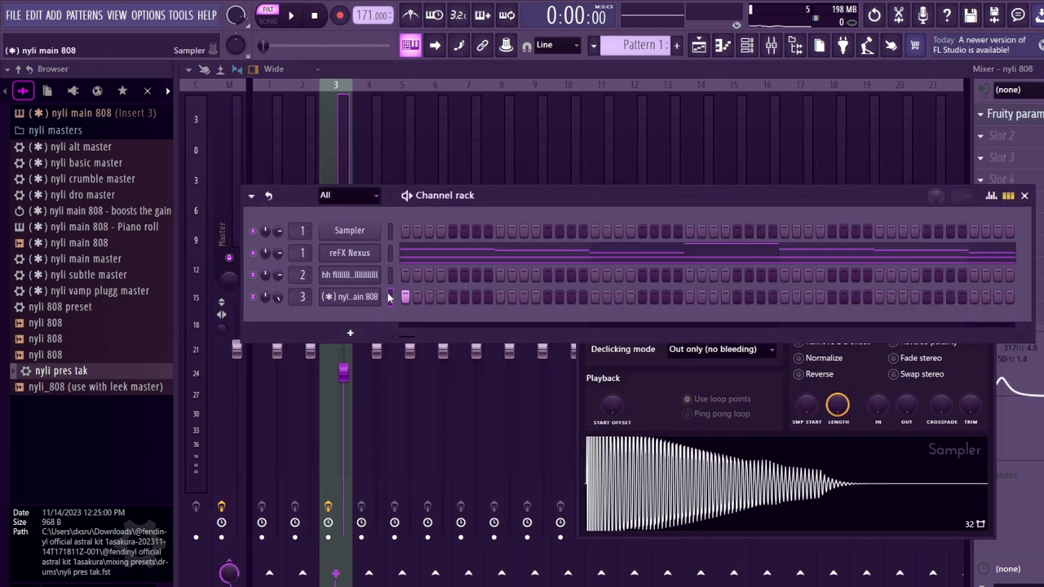
{"action": "right_click", "coordinate": [359, 297]}
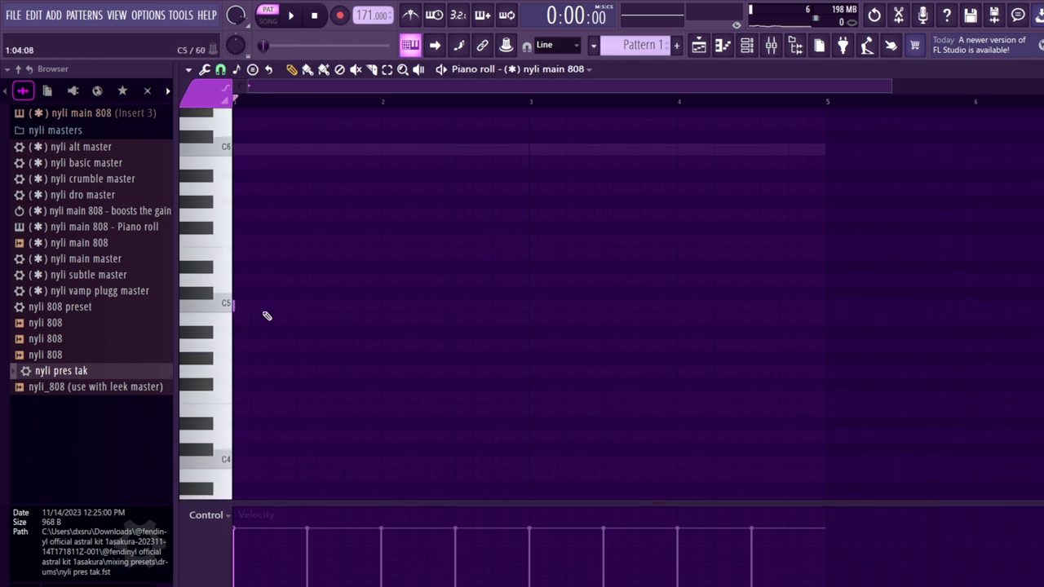
{"action": "scroll", "coordinate": [346, 327], "scroll_direction": "up", "scroll_amount": 1}
Step: Lower the nyli 808 mixer track's volume while auditioning the 808
{"action": "left_click", "coordinate": [204, 320]}
{"action": "left_click", "coordinate": [749, 46]}
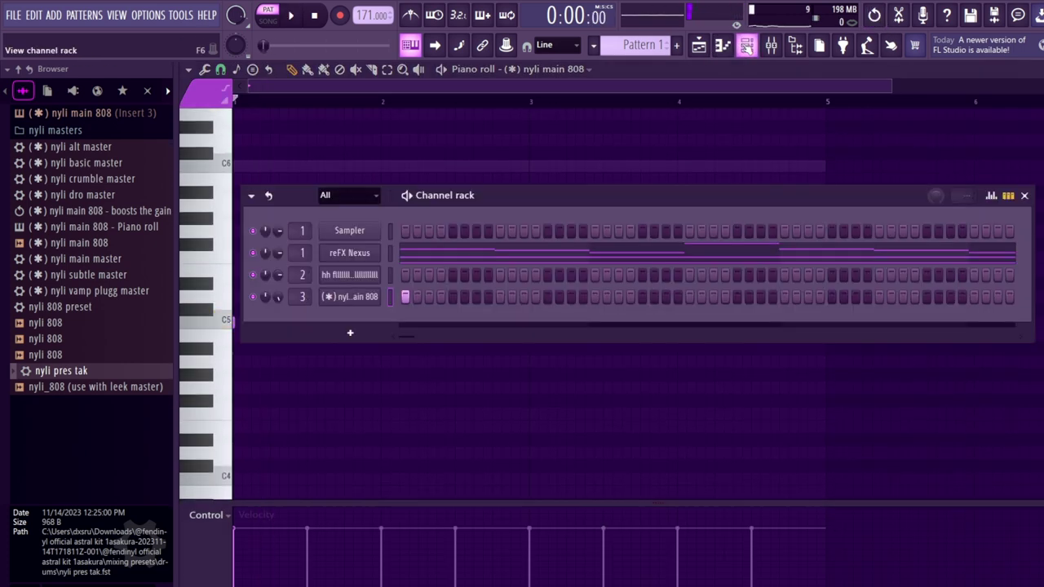
{"action": "key", "text": "space"}
{"action": "left_click_drag", "start_coordinate": [344, 373], "coordinate": [343, 424]}
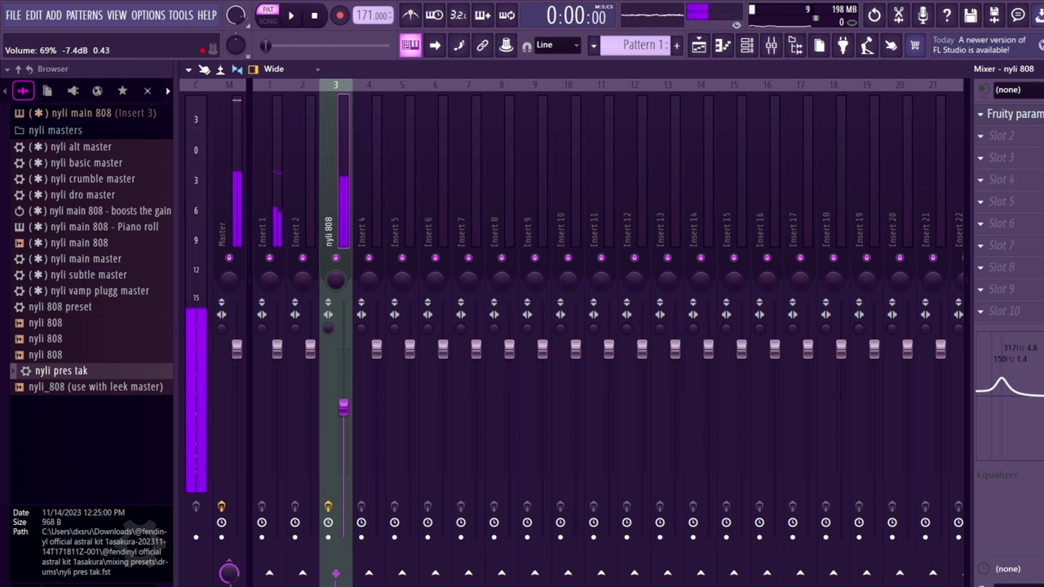
{"action": "key", "text": "space"}
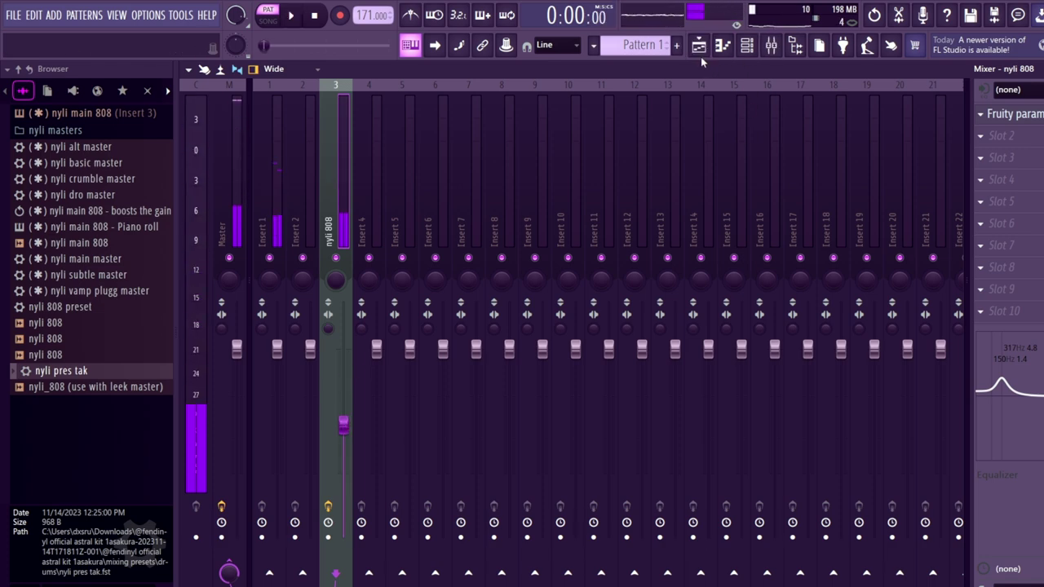
{"action": "left_click", "coordinate": [700, 46]}
Step: Draw the first C5 808 notes and shorten the first one
{"action": "left_click", "coordinate": [748, 45]}
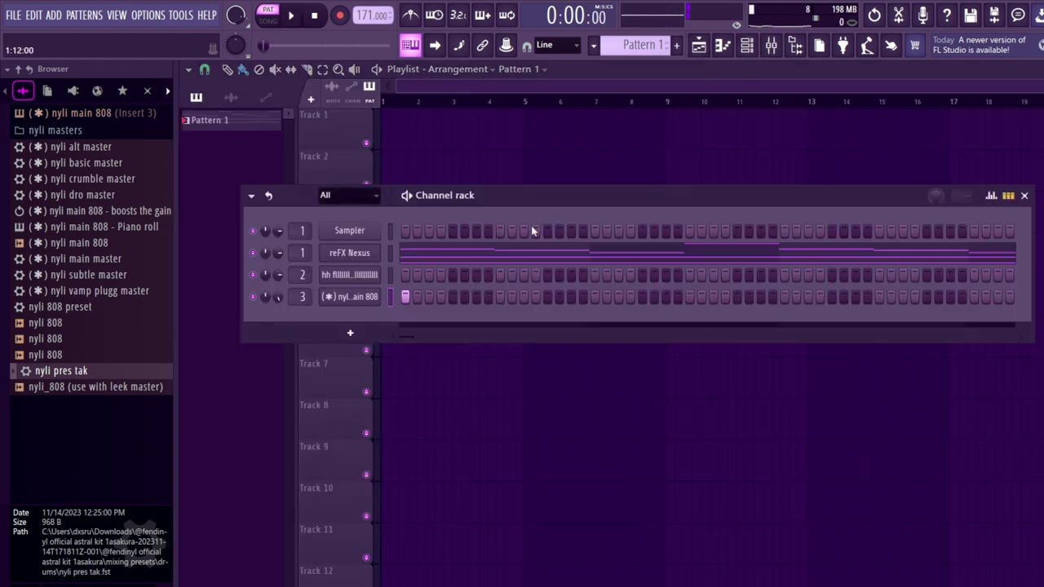
{"action": "left_click", "coordinate": [378, 296]}
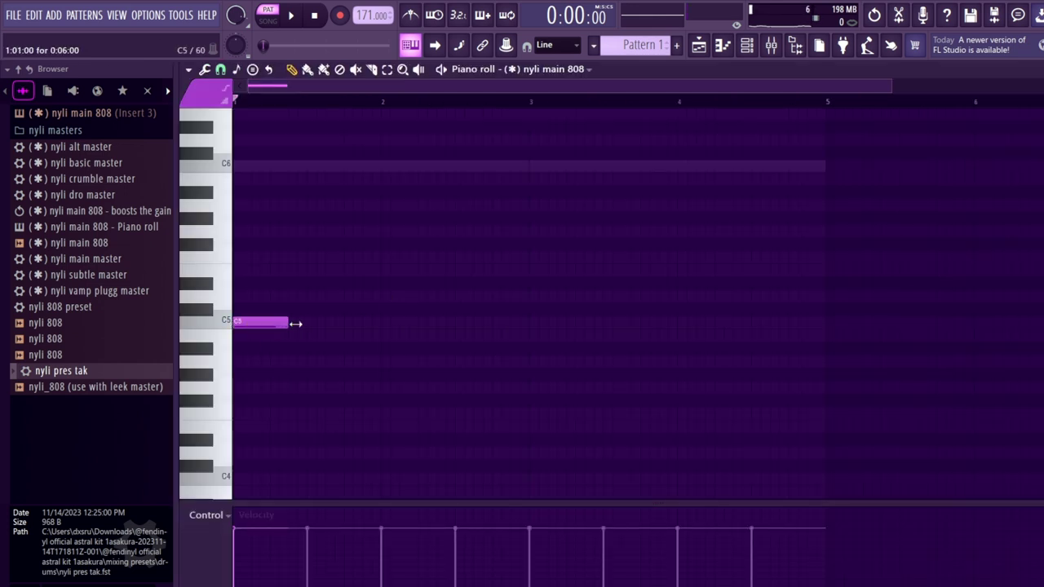
{"action": "key", "text": "space"}
{"action": "left_click", "coordinate": [295, 321]}
{"action": "left_click", "coordinate": [350, 321]}
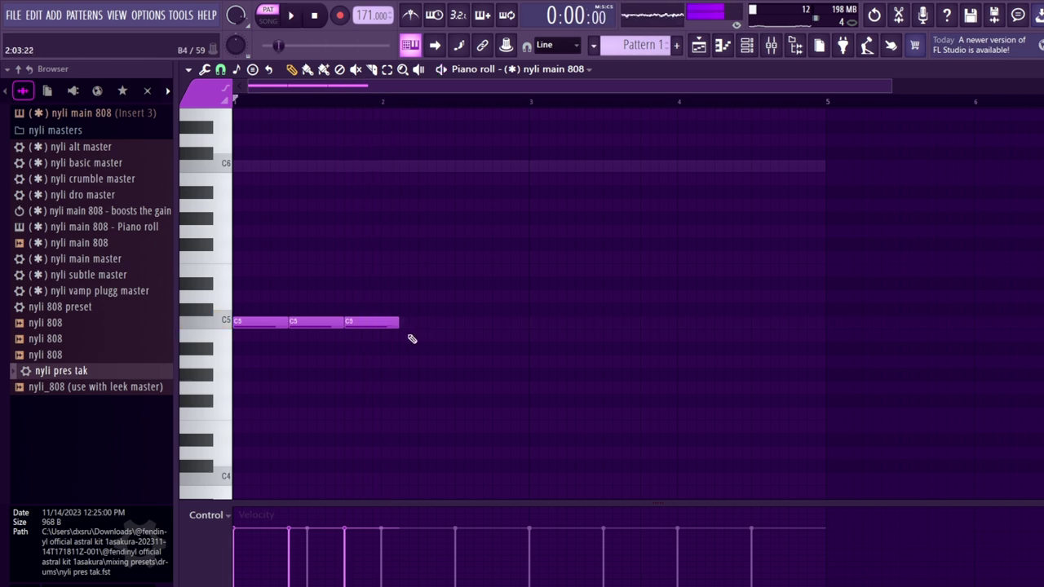
{"action": "mouse_move", "coordinate": [277, 325]}
{"action": "left_mouse_down"}
{"action": "mouse_move", "coordinate": [269, 330]}
{"action": "mouse_move", "coordinate": [284, 336]}
{"action": "left_mouse_up"}
{"action": "scroll", "coordinate": [327, 106], "scroll_direction": "up", "scroll_amount": 3}
Step: Add B4 notes and shorten a long C5, filling the gap with a stretched B4
{"action": "key", "text": "space"}
{"action": "left_click", "coordinate": [298, 337]}
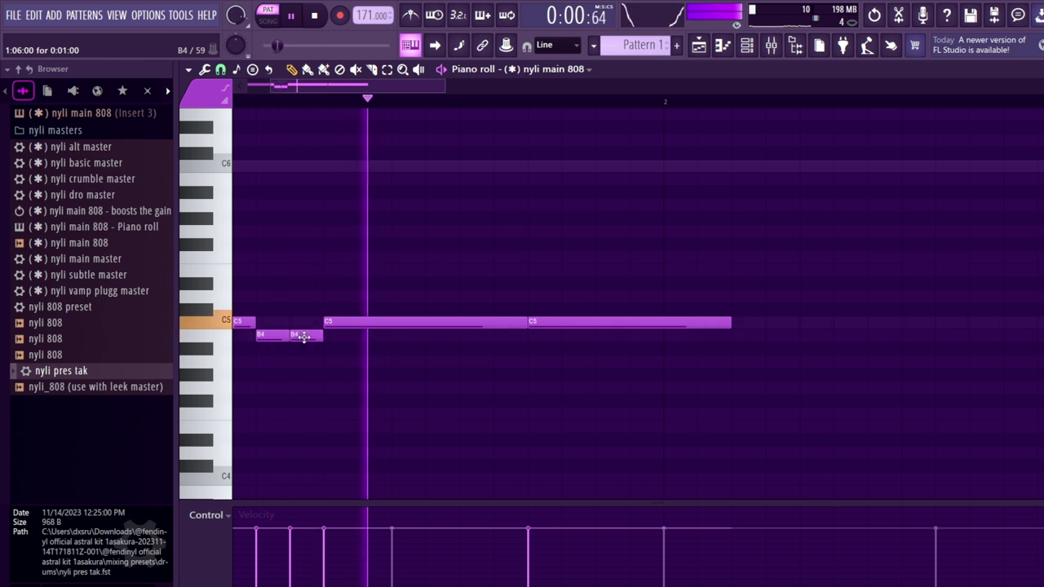
{"action": "left_click_drag", "start_coordinate": [299, 314], "coordinate": [306, 322]}
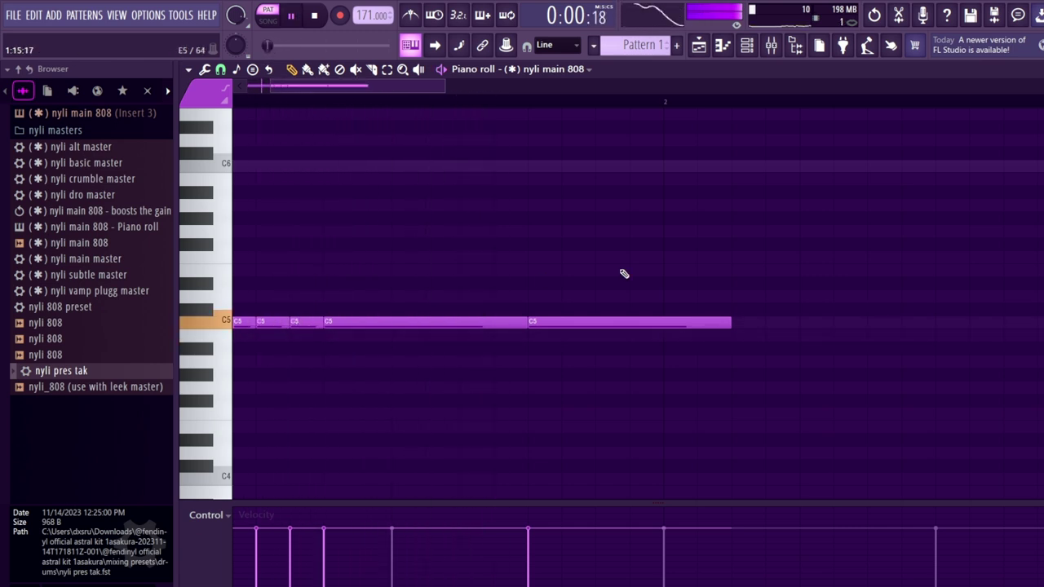
{"action": "key", "text": "space"}
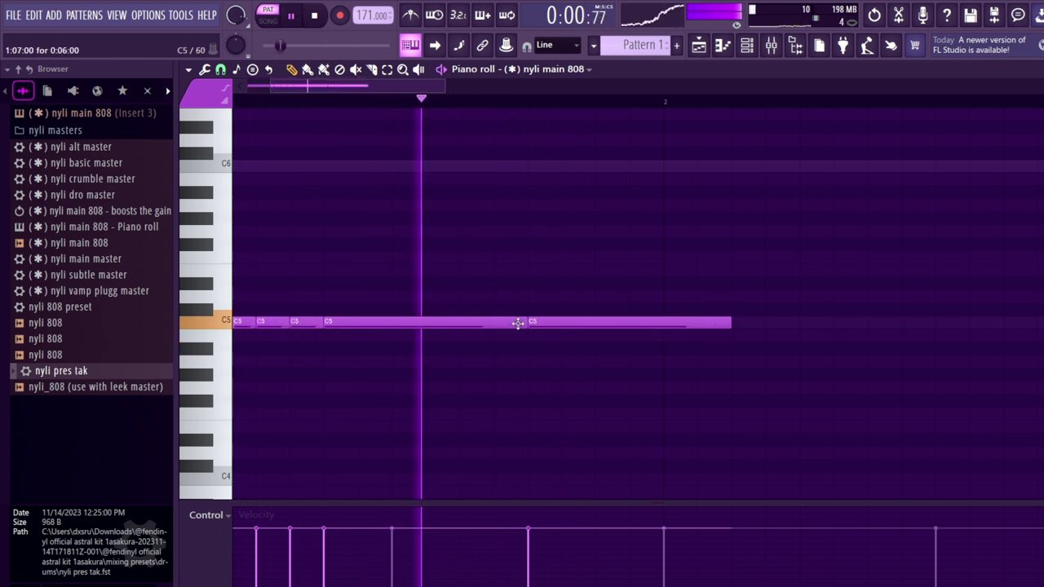
{"action": "left_click_drag", "start_coordinate": [524, 323], "coordinate": [459, 323]}
{"action": "left_click", "coordinate": [468, 336]}
{"action": "key", "text": "space"}
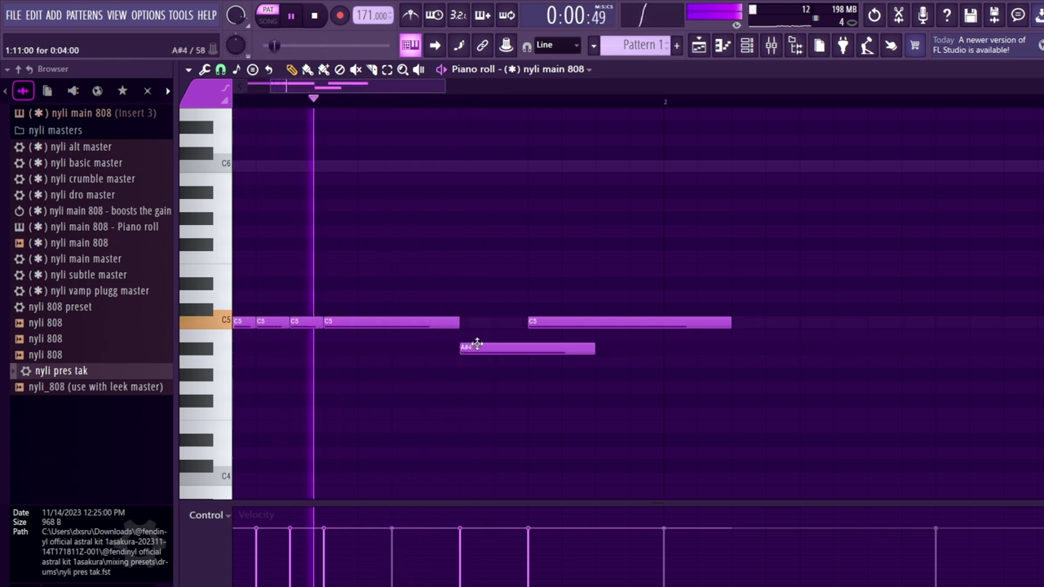
{"action": "mouse_move", "coordinate": [596, 337]}
{"action": "left_mouse_down"}
{"action": "mouse_move", "coordinate": [496, 333]}
{"action": "mouse_move", "coordinate": [529, 330]}
{"action": "left_mouse_up"}
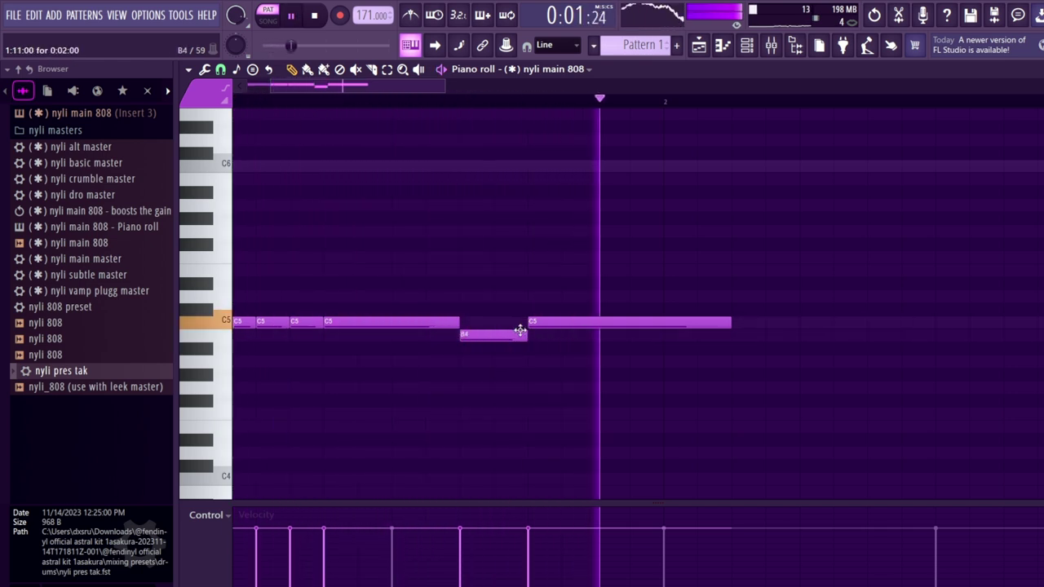
{"action": "key", "text": "space"}
Step: Shorten the last long C5 and draw another C5 after the existing notes
{"action": "key", "text": "space"}
{"action": "key", "text": "space"}
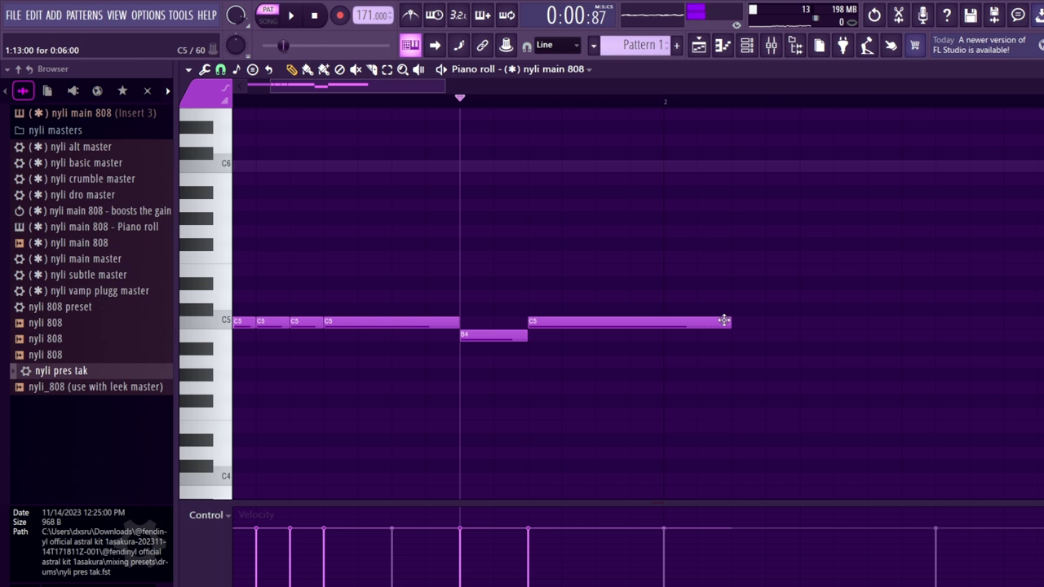
{"action": "left_click_drag", "start_coordinate": [726, 322], "coordinate": [489, 323]}
{"action": "key", "text": "space"}
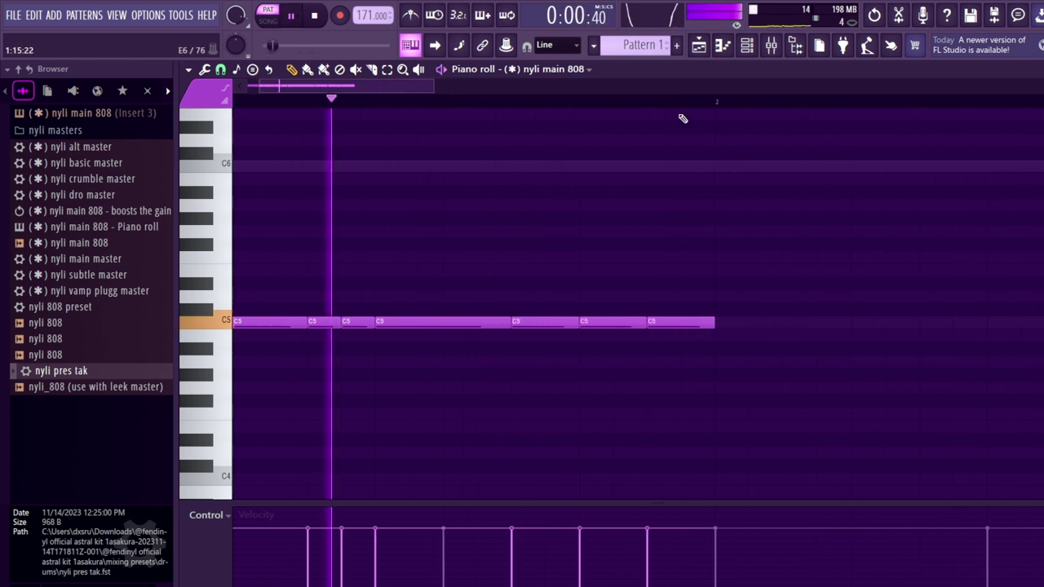
{"action": "scroll", "coordinate": [523, 245], "scroll_direction": "down", "scroll_amount": 2}
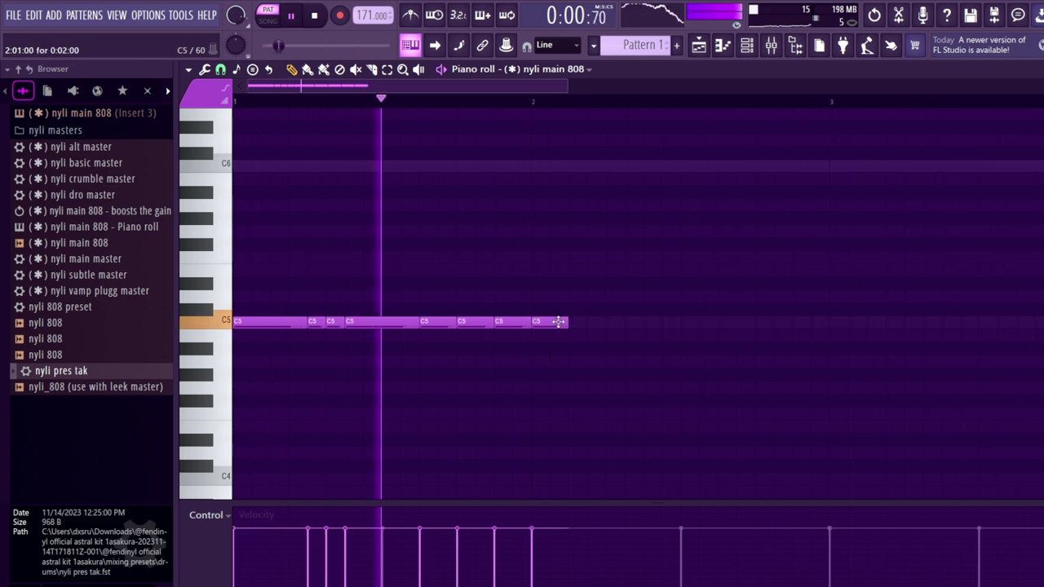
{"action": "left_click_drag", "start_coordinate": [542, 323], "coordinate": [681, 322]}
{"action": "key", "text": "space"}
{"action": "key", "text": "space"}
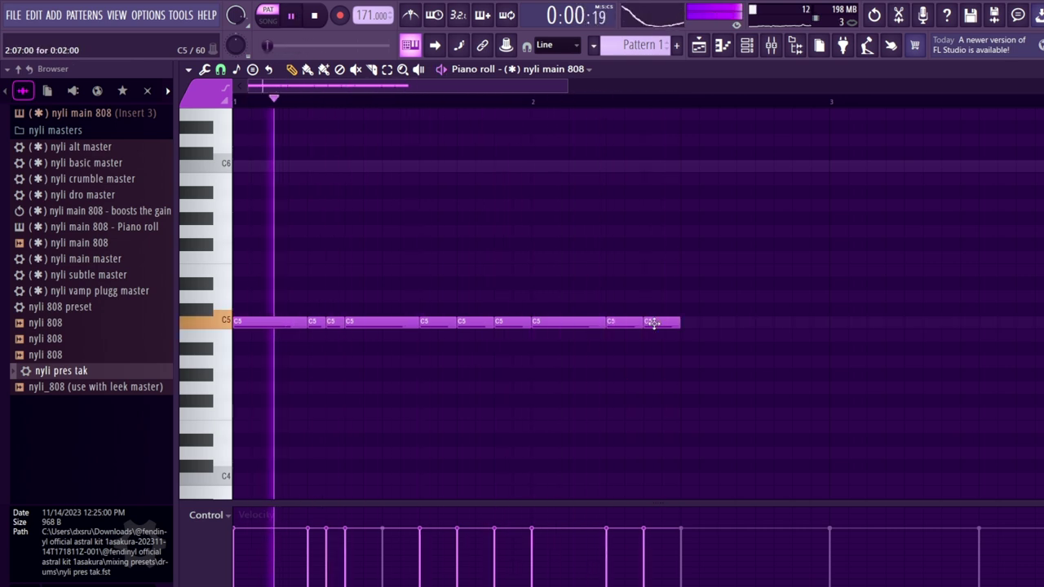
Step: Add a high C6, a run of short C5 hits, and a low note near the end
{"action": "left_click", "coordinate": [648, 165]}
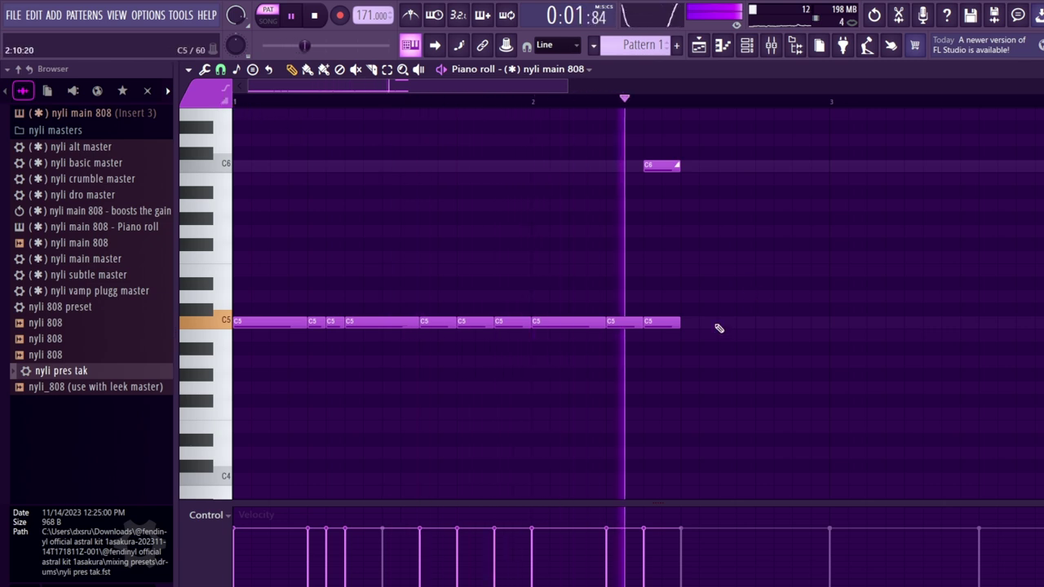
{"action": "left_click_drag", "start_coordinate": [686, 321], "coordinate": [718, 323]}
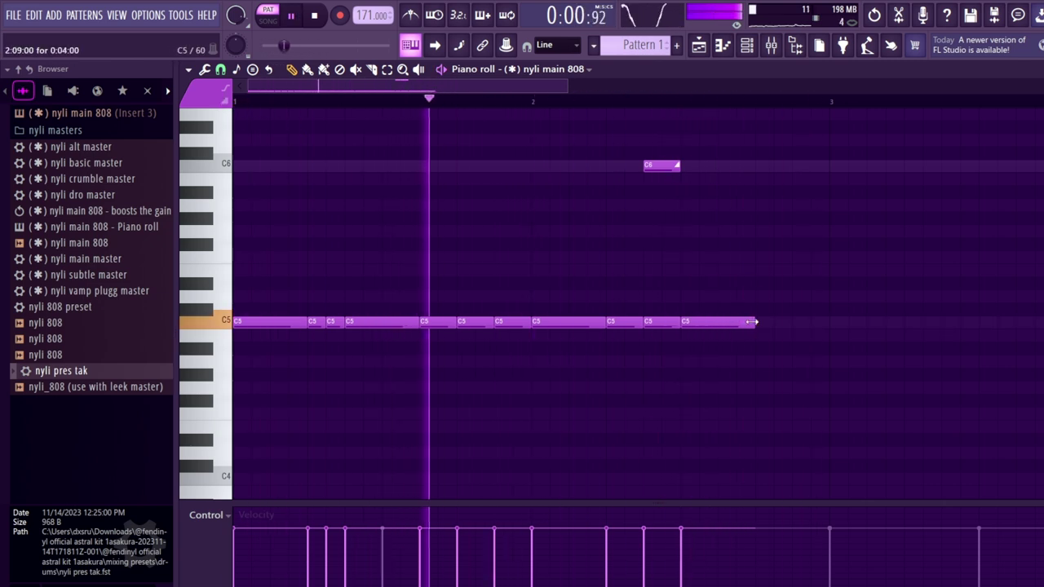
{"action": "left_click", "coordinate": [759, 322]}
{"action": "left_click", "coordinate": [776, 322]}
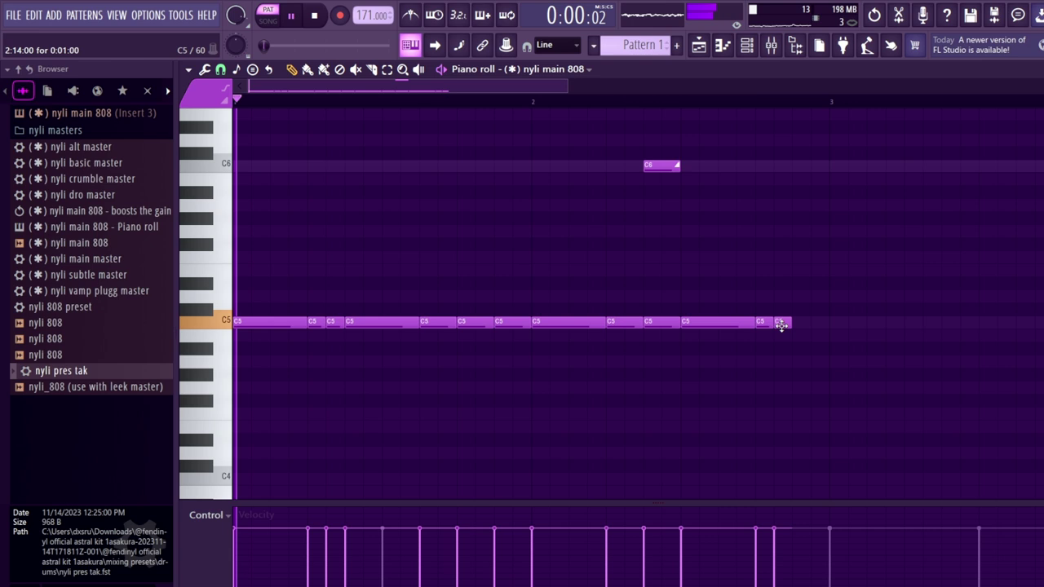
{"action": "left_click", "coordinate": [795, 321]}
{"action": "left_click_drag", "start_coordinate": [812, 322], "coordinate": [829, 322]}
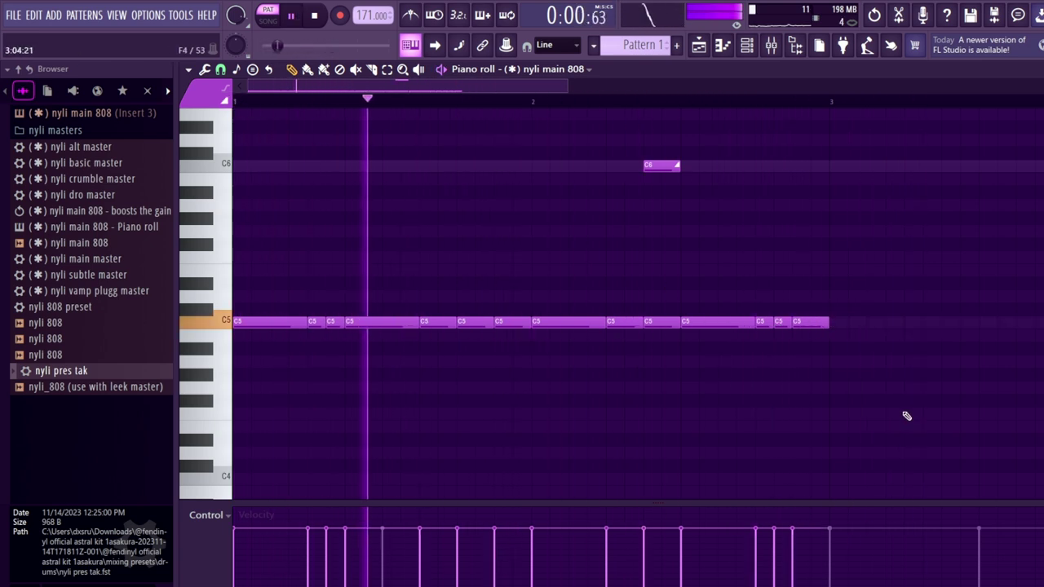
{"action": "left_click_drag", "start_coordinate": [828, 371], "coordinate": [810, 414]}
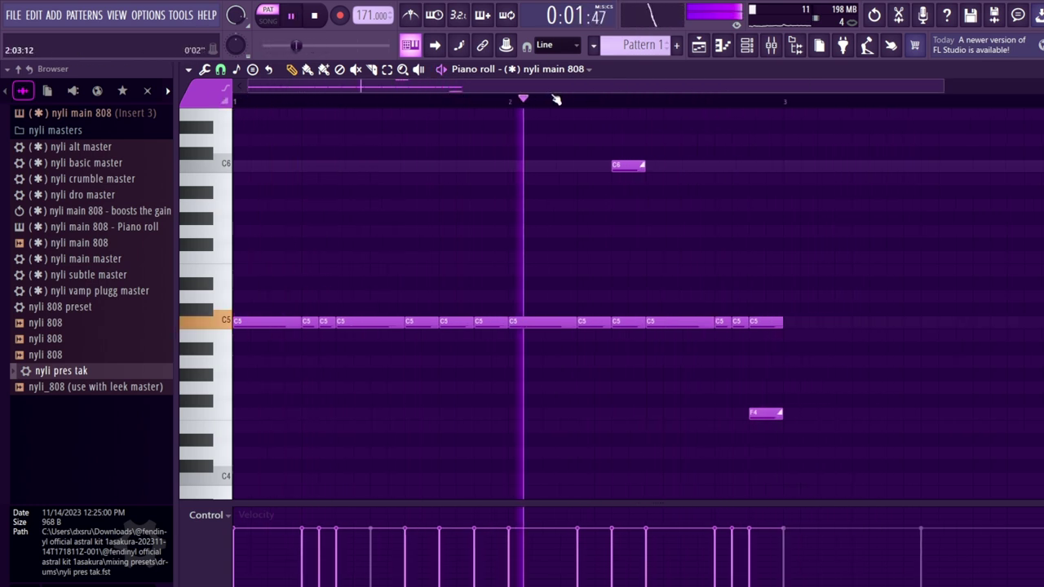
{"action": "scroll", "coordinate": [603, 100], "scroll_direction": "down", "scroll_amount": 3}
Step: Duplicate the 808 notes with Ctrl+B to fill bars 3–5 and play the pattern
{"action": "key", "text": "space"}
{"action": "scroll", "coordinate": [628, 475], "scroll_direction": "up", "scroll_amount": 1}
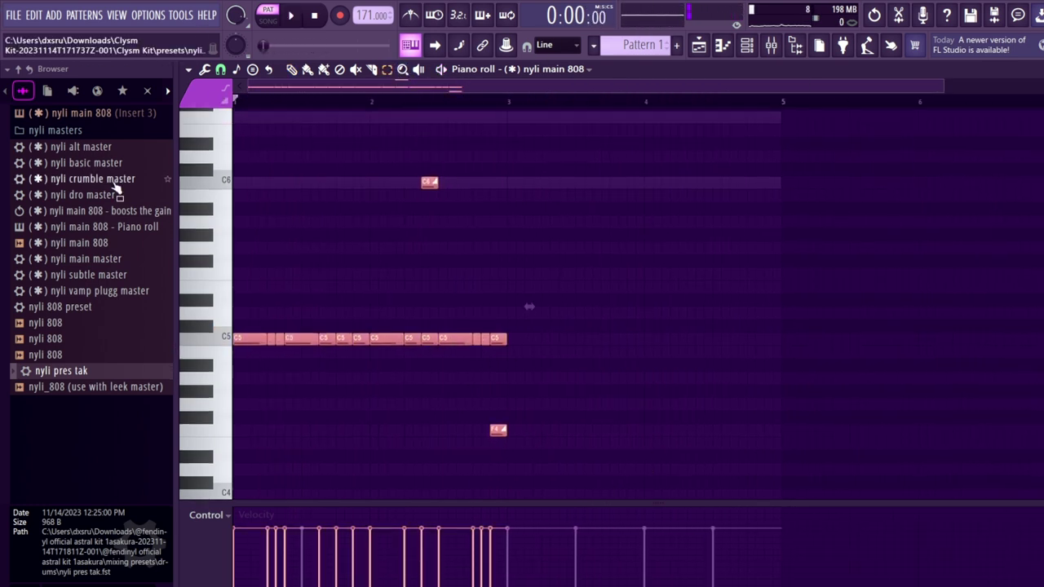
{"action": "key", "text": "ctrl+b"}
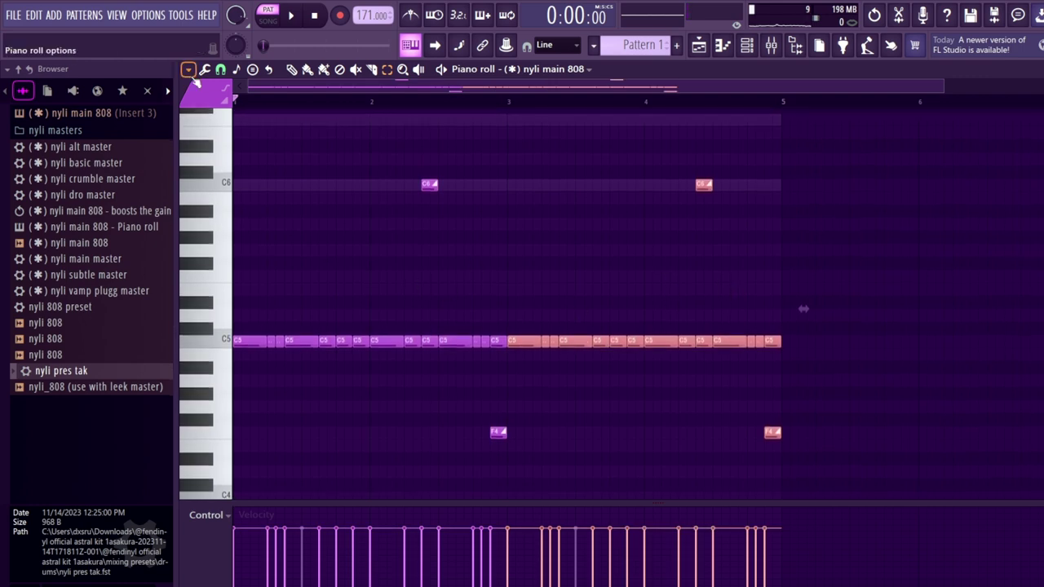
{"action": "key", "text": "space"}
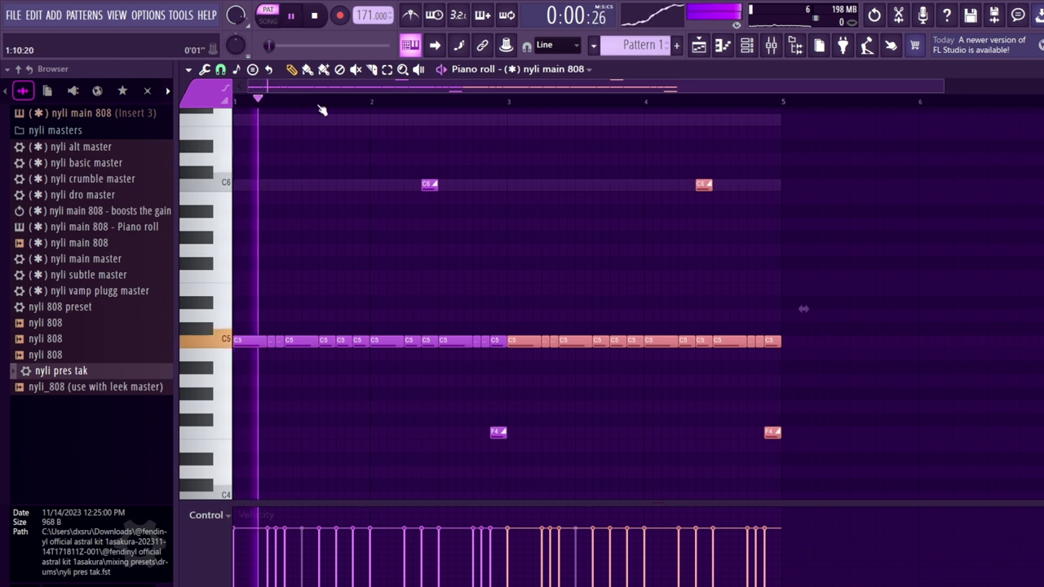
{"action": "key", "text": "F6"}
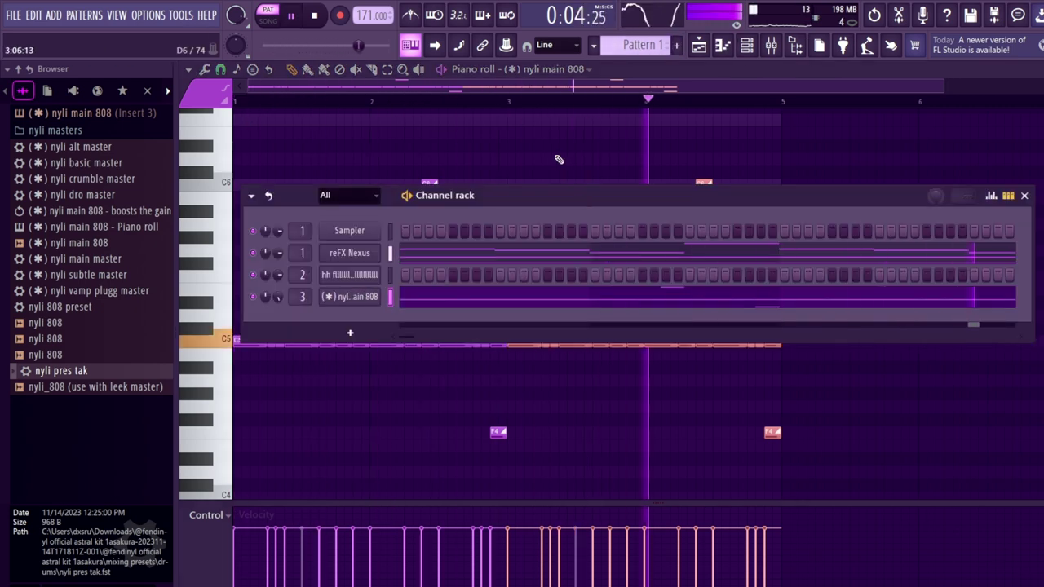
Step: Browse the Clysm Kit's sample folders, checking the 808 and Claps folders
{"action": "left_click", "coordinate": [47, 91]}
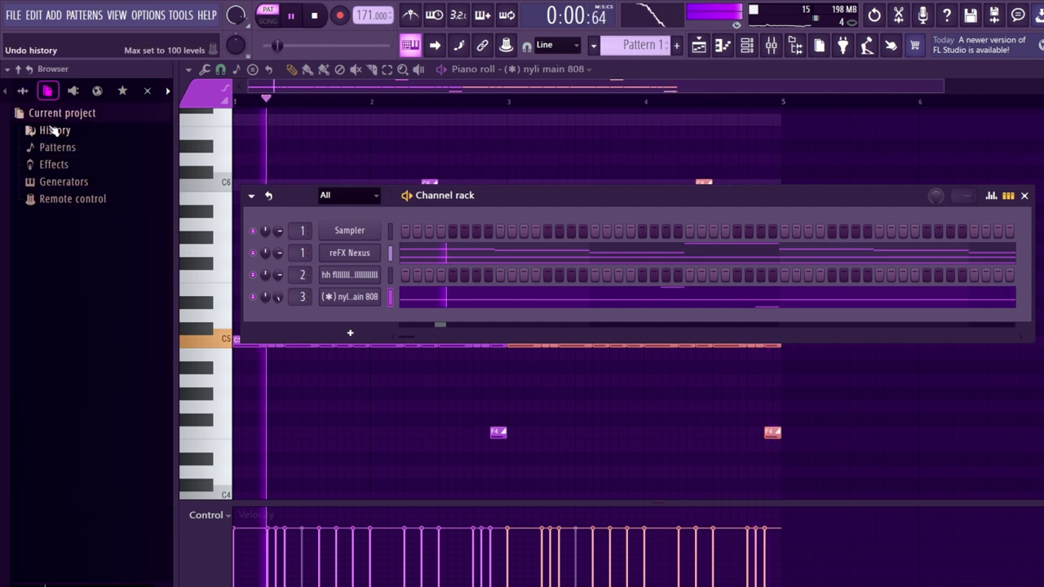
{"action": "left_click", "coordinate": [22, 90]}
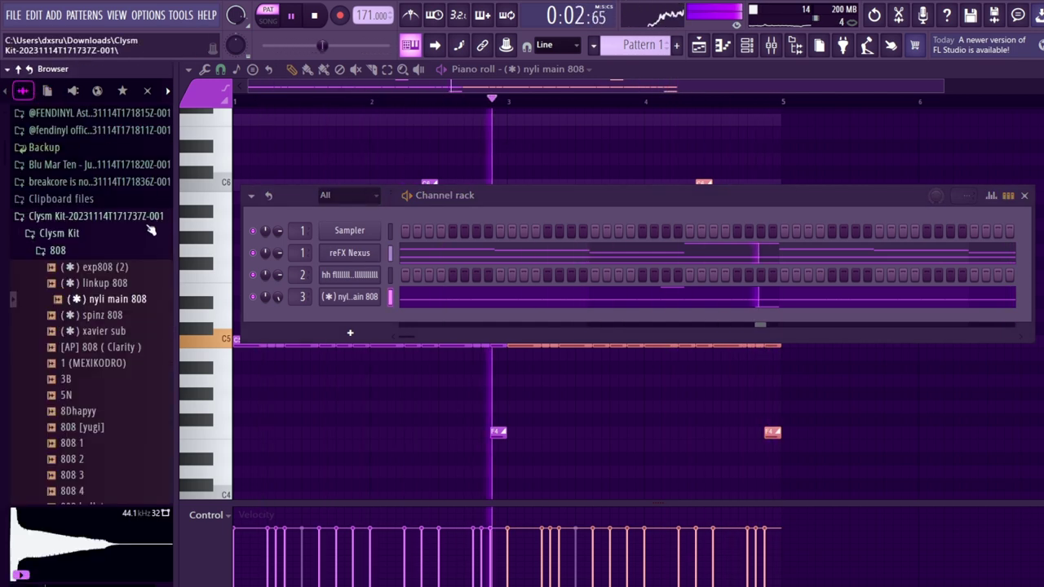
{"action": "left_click", "coordinate": [57, 251]}
{"action": "left_click", "coordinate": [62, 268]}
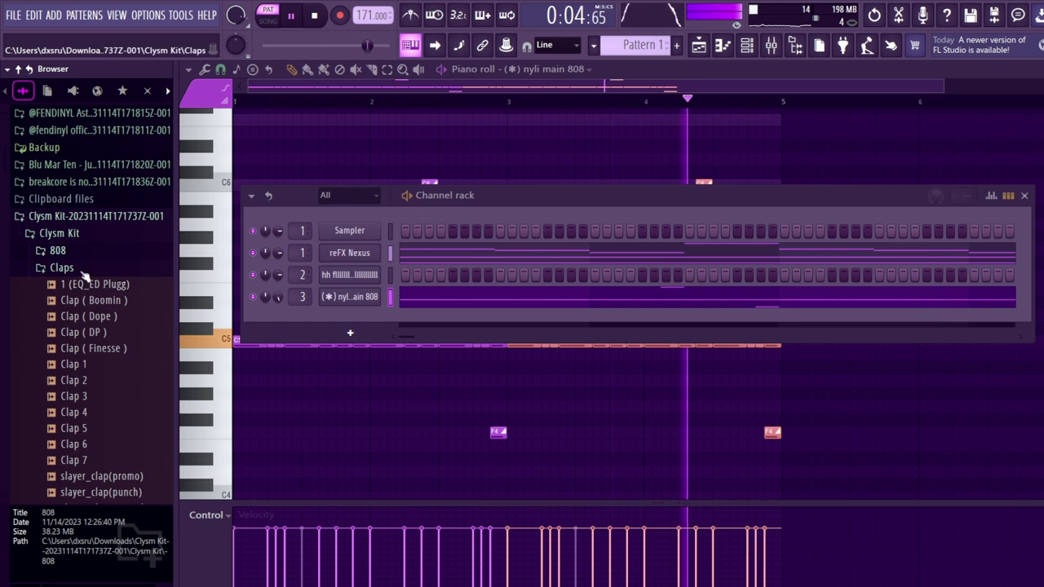
{"action": "left_click", "coordinate": [62, 267]}
{"action": "key", "text": "space"}
{"action": "left_click", "coordinate": [59, 319]}
{"action": "scroll", "coordinate": [83, 342], "scroll_direction": "down", "scroll_amount": 1}
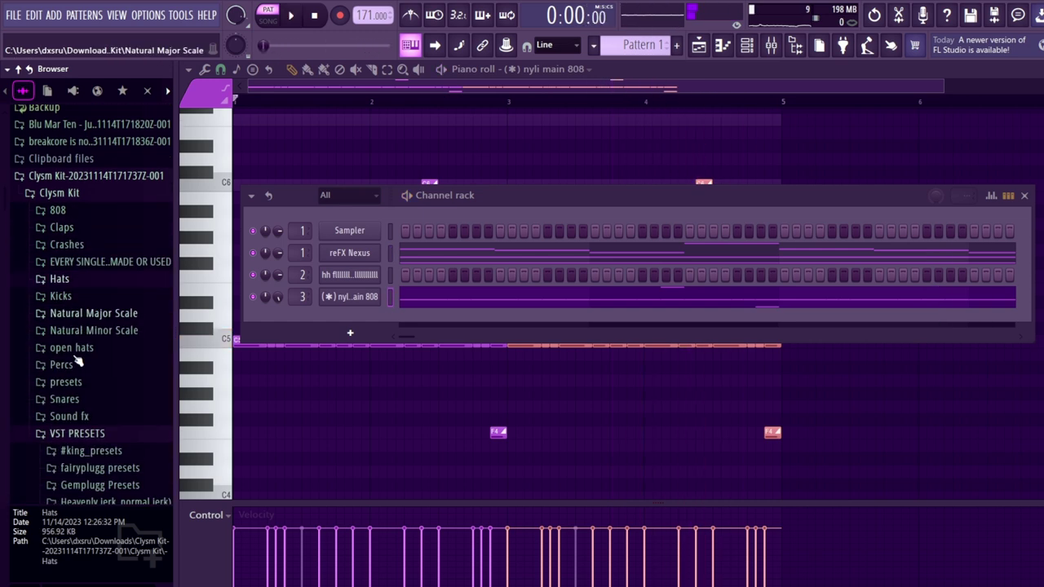
{"action": "scroll", "coordinate": [83, 343], "scroll_direction": "down", "scroll_amount": 2}
{"action": "scroll", "coordinate": [83, 343], "scroll_direction": "up", "scroll_amount": 2}
Step: Audition the KHOVY snares and add KHOVY SNARE 4 as a new channel with a first step
{"action": "left_click", "coordinate": [65, 284]}
{"action": "left_click", "coordinate": [88, 329]}
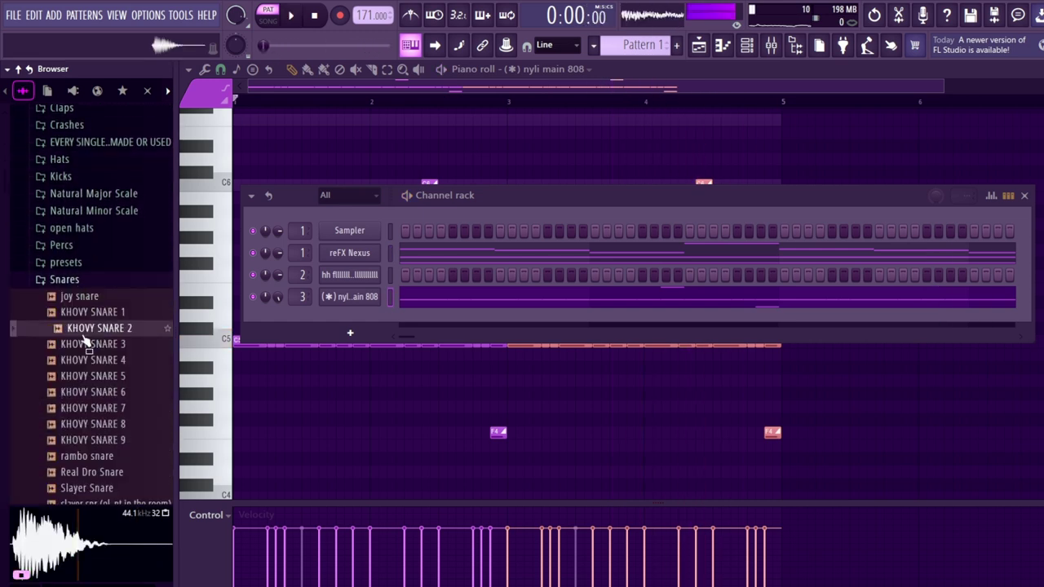
{"action": "left_click", "coordinate": [90, 344]}
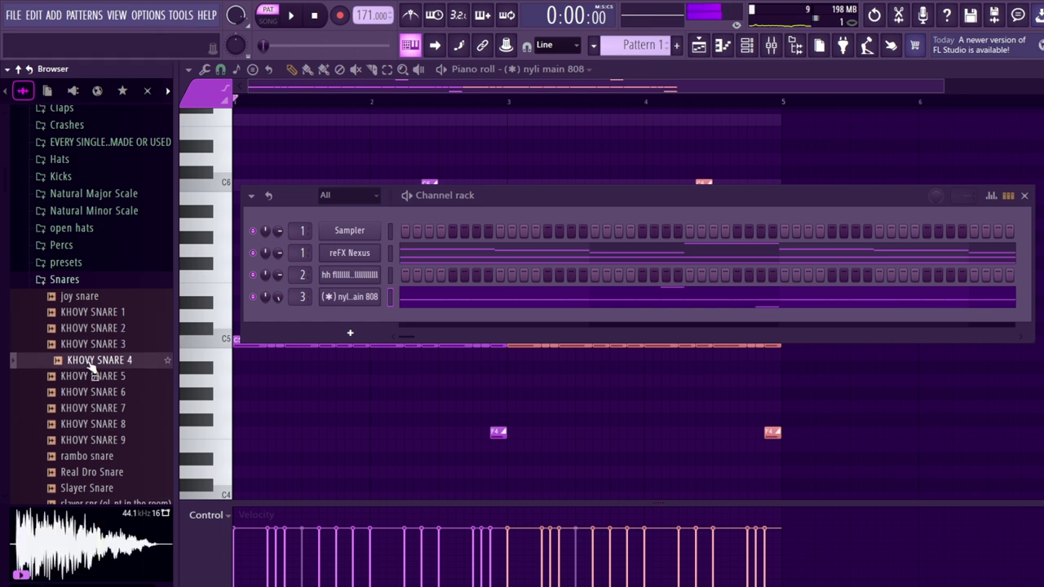
{"action": "left_click", "coordinate": [93, 376]}
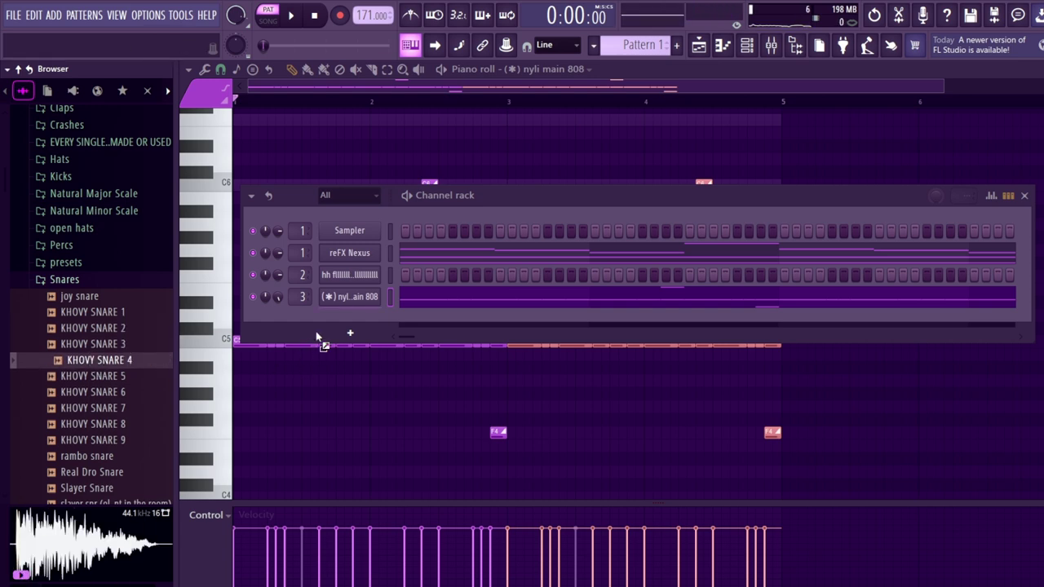
{"action": "left_click", "coordinate": [317, 336]}
{"action": "left_click", "coordinate": [405, 318]}
Step: Add more KHOVY SNARE 4 hits on later steps while the pattern plays
{"action": "key", "text": "space"}
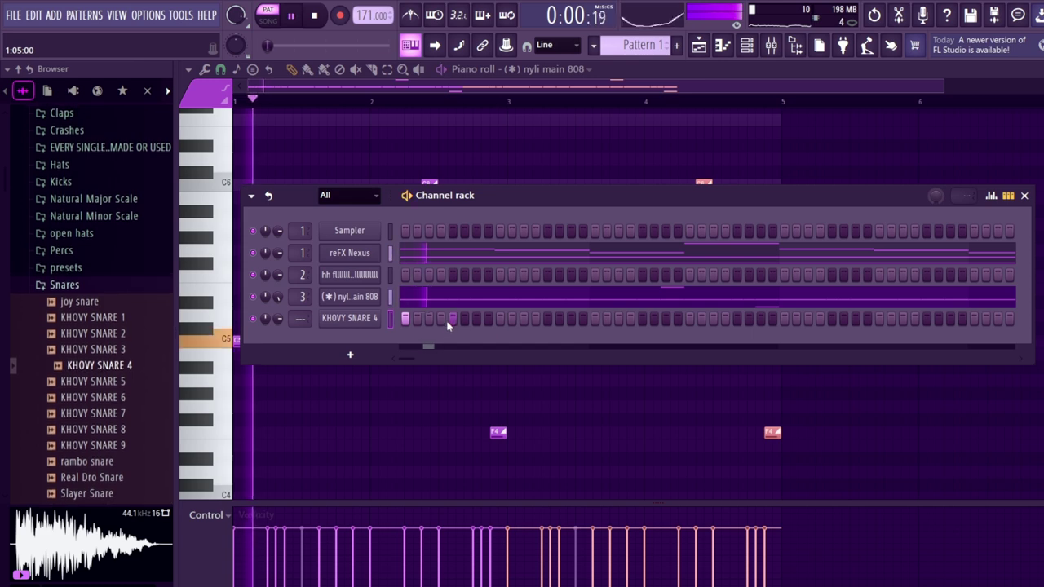
{"action": "left_click", "coordinate": [442, 318]}
{"action": "left_click", "coordinate": [477, 318]}
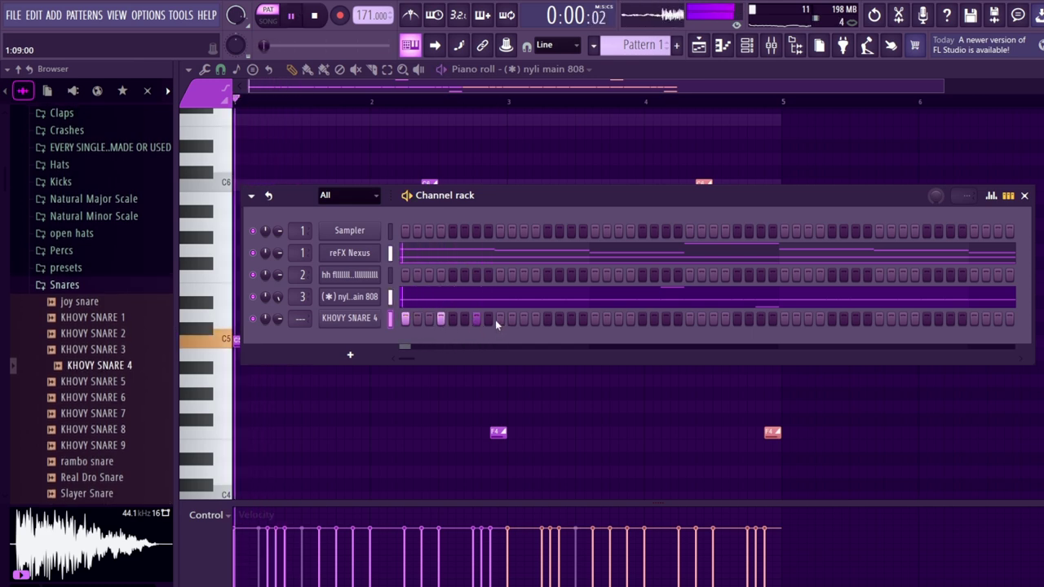
{"action": "key", "text": "space"}
Step: Duplicate the snare notes in the piano roll to repeat through bar 5
{"action": "left_click", "coordinate": [349, 318]}
{"action": "key", "text": "space"}
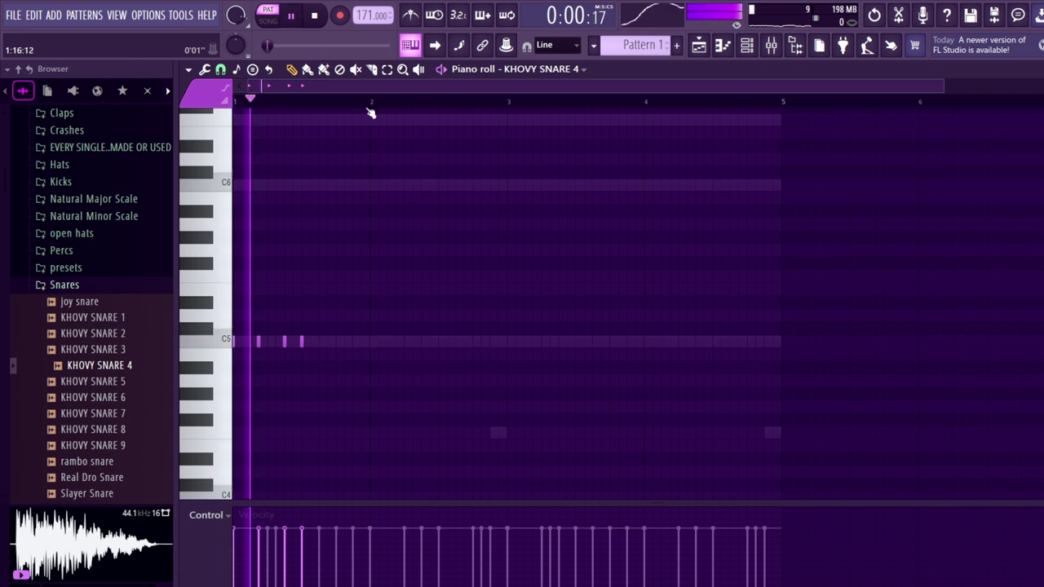
{"action": "key", "text": "space"}
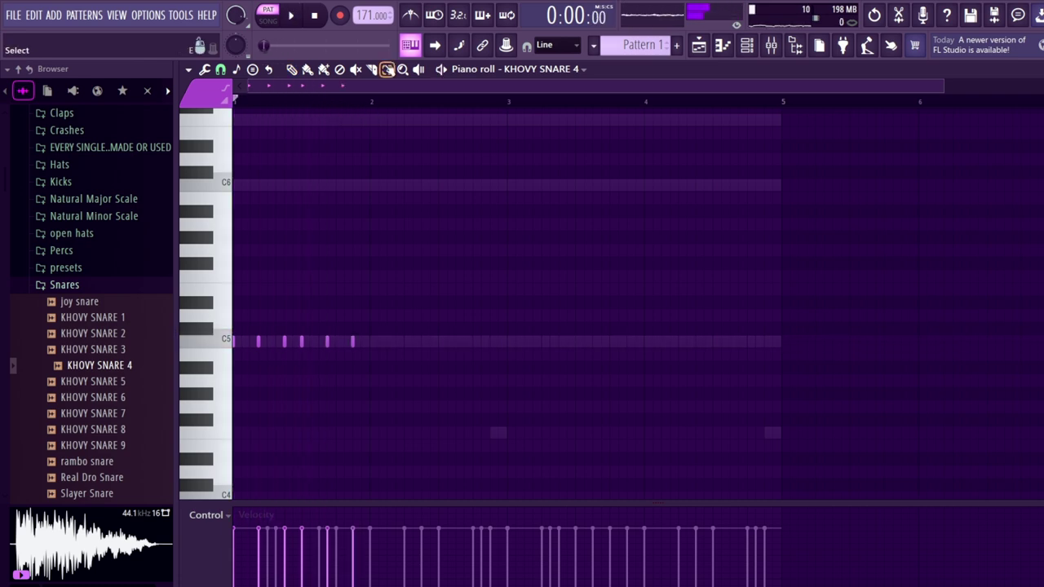
{"action": "key", "text": "ctrl+b"}
{"action": "key", "text": "space"}
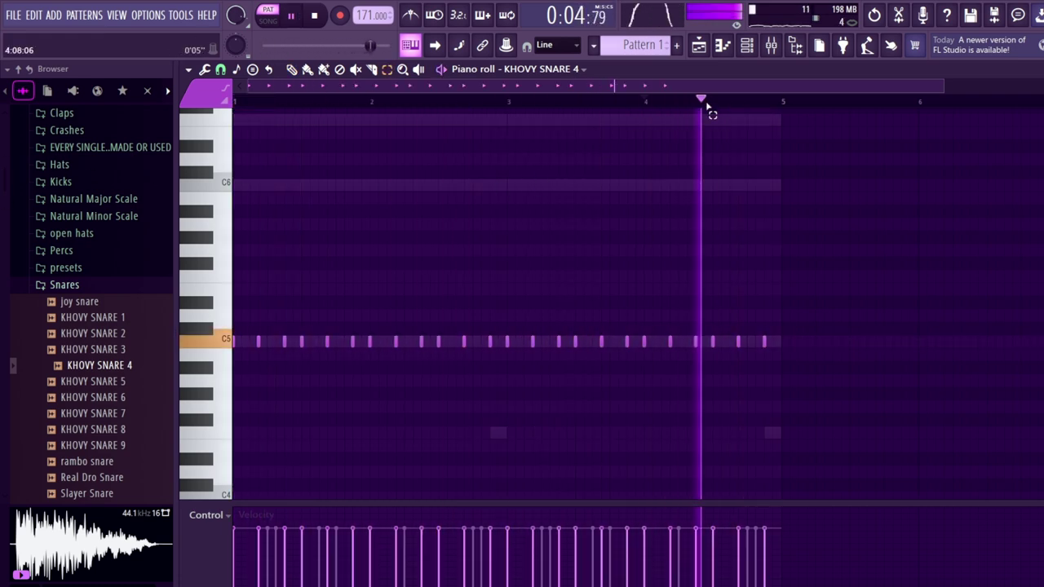
{"action": "key", "text": "F6"}
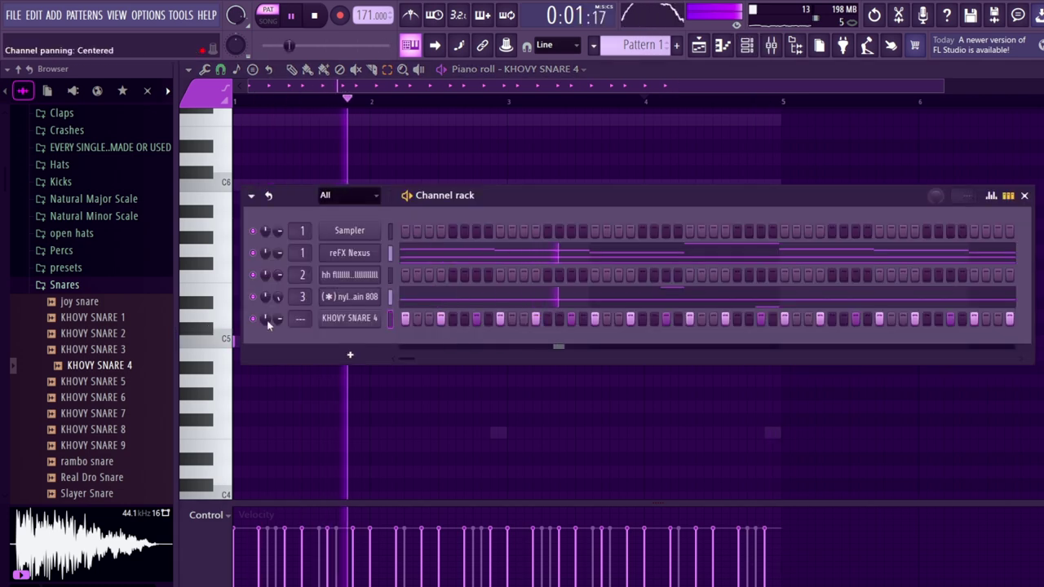
Step: Preview the Hats folder and add the hh hi-hat sample as a new channel
{"action": "left_click", "coordinate": [59, 164]}
{"action": "left_click", "coordinate": [96, 181]}
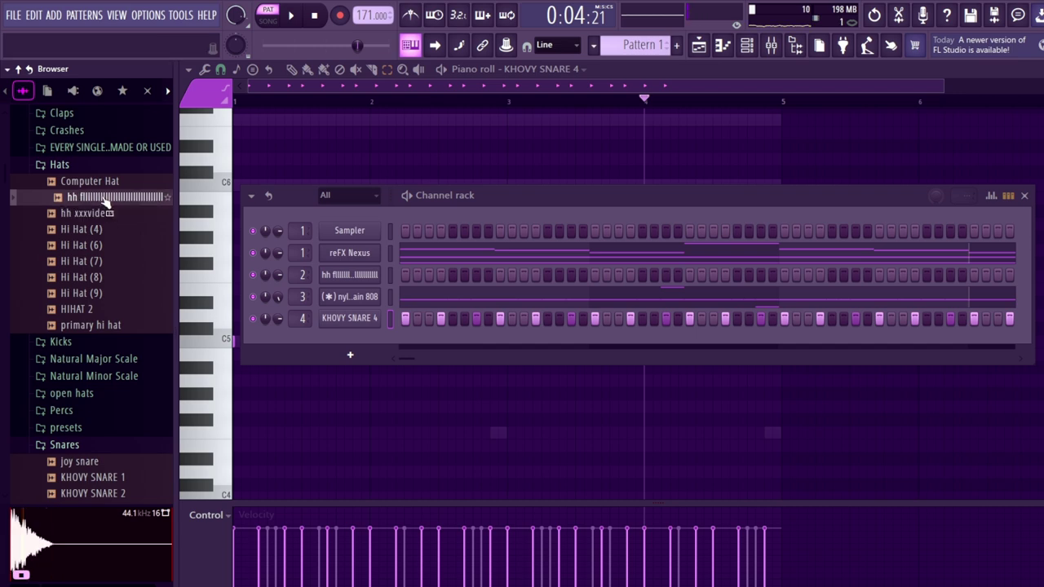
{"action": "mouse_move", "coordinate": [98, 197]}
{"action": "left_mouse_down"}
{"action": "mouse_move", "coordinate": [409, 349]}
{"action": "mouse_move", "coordinate": [1010, 341]}
{"action": "left_mouse_up"}
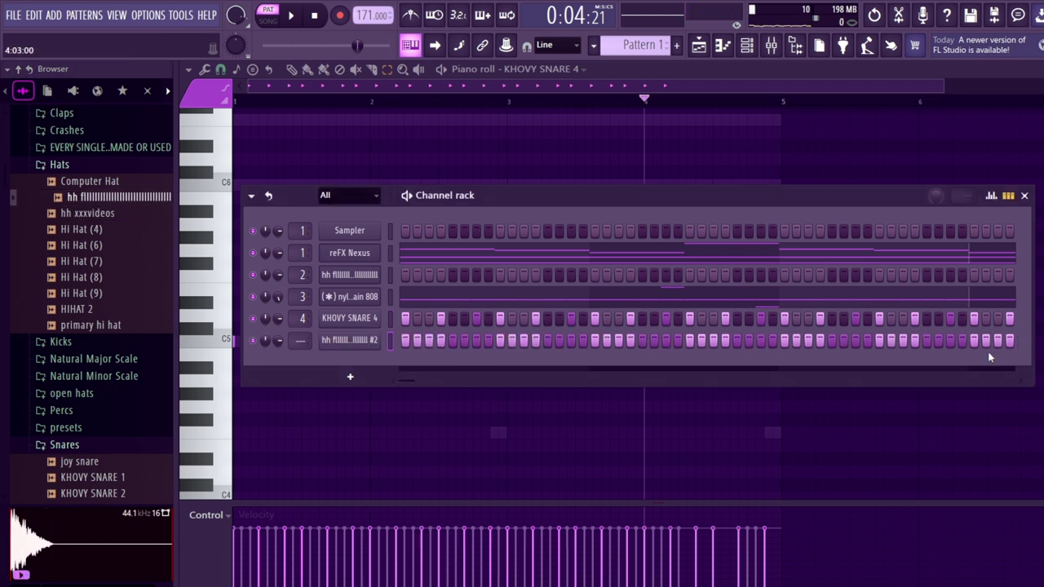
{"action": "left_click", "coordinate": [349, 340]}
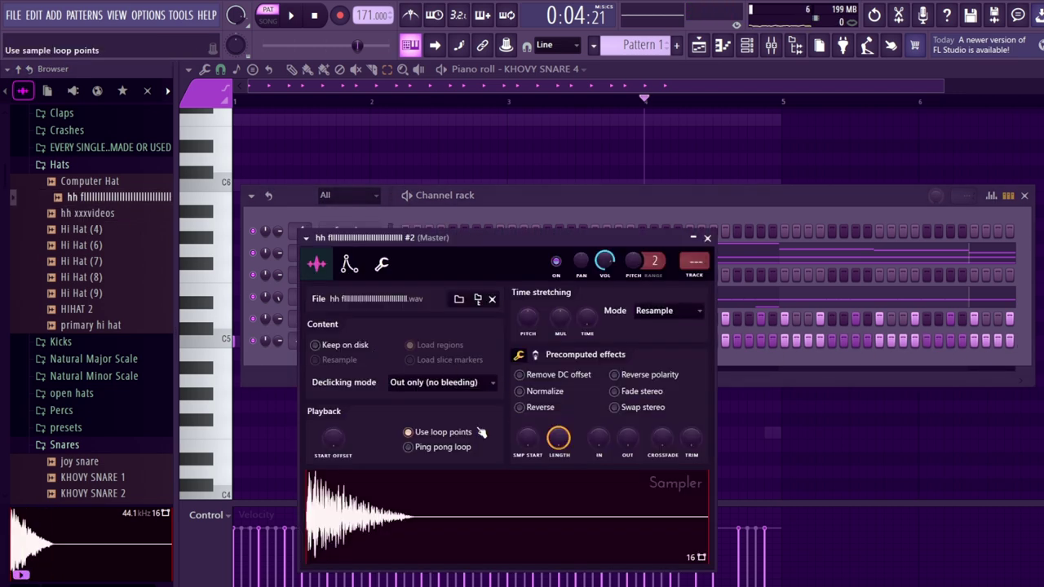
{"action": "left_click", "coordinate": [534, 199]}
{"action": "key", "text": "space"}
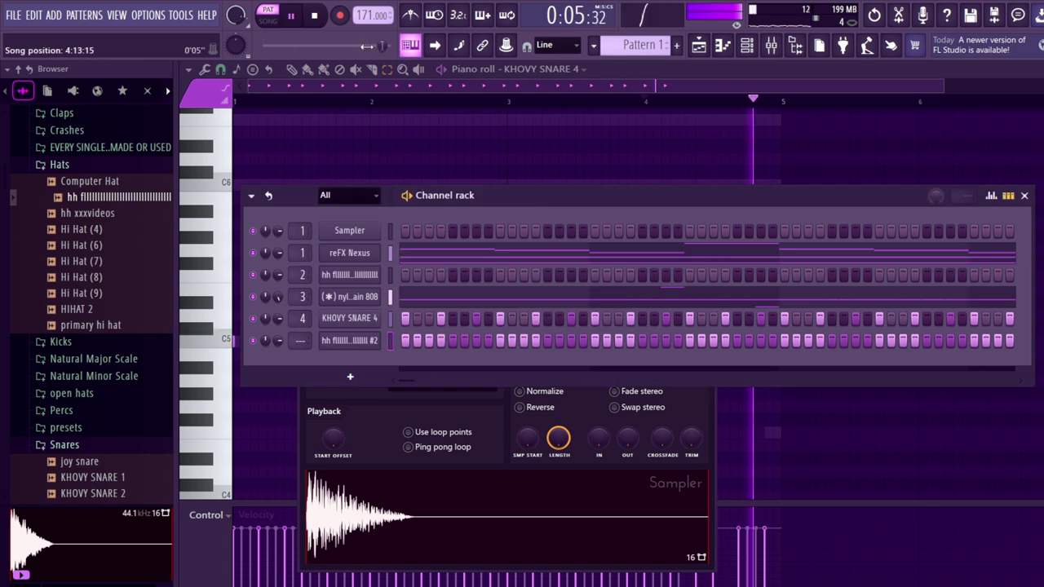
{"action": "key", "text": "space"}
{"action": "key", "text": "space"}
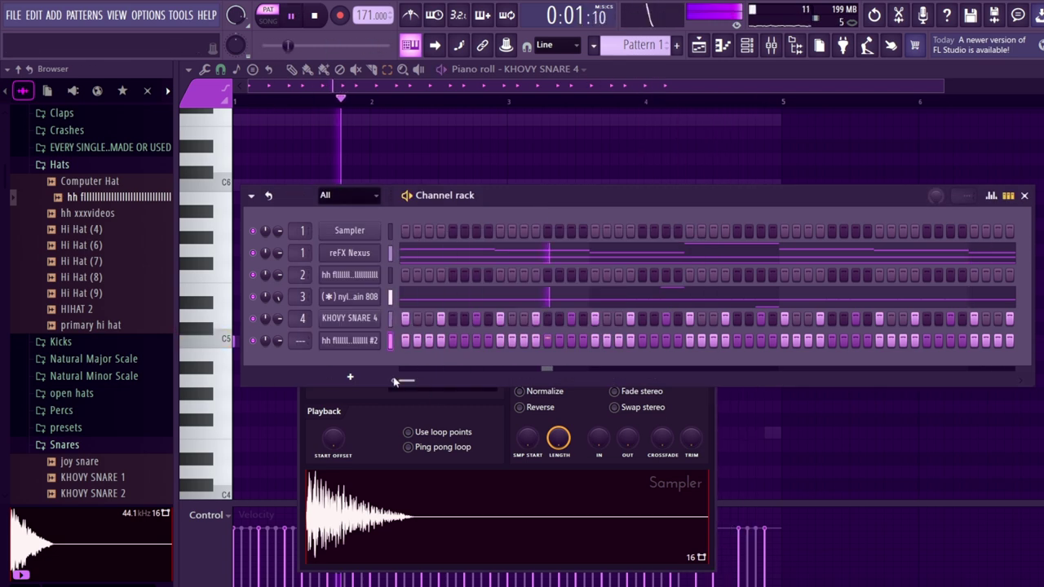
Step: Try Computer Hat on the new hi-hat channel, then switch it back to hh
{"action": "left_click_drag", "start_coordinate": [90, 181], "coordinate": [349, 340]}
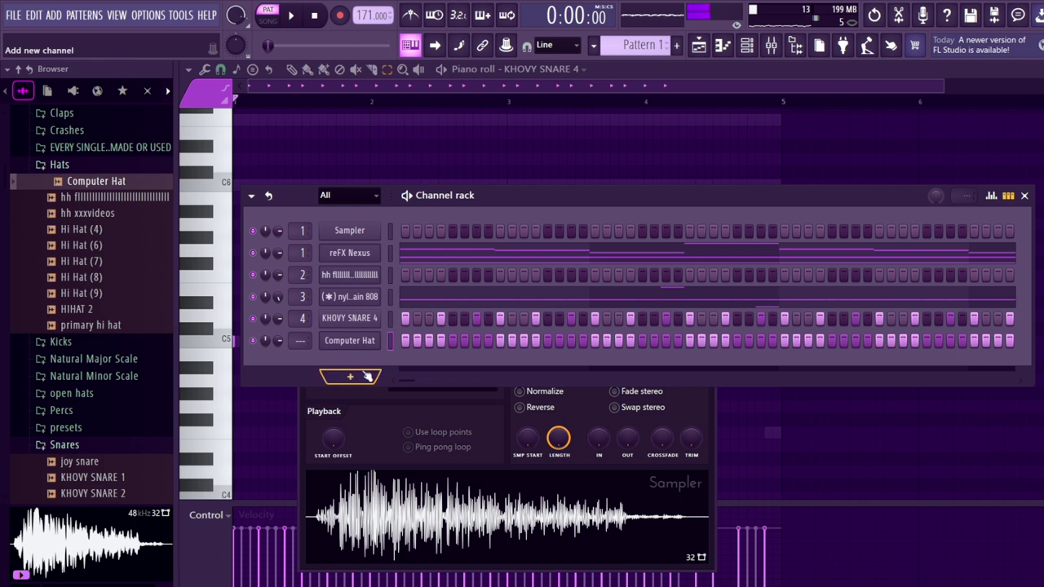
{"action": "key", "text": "space"}
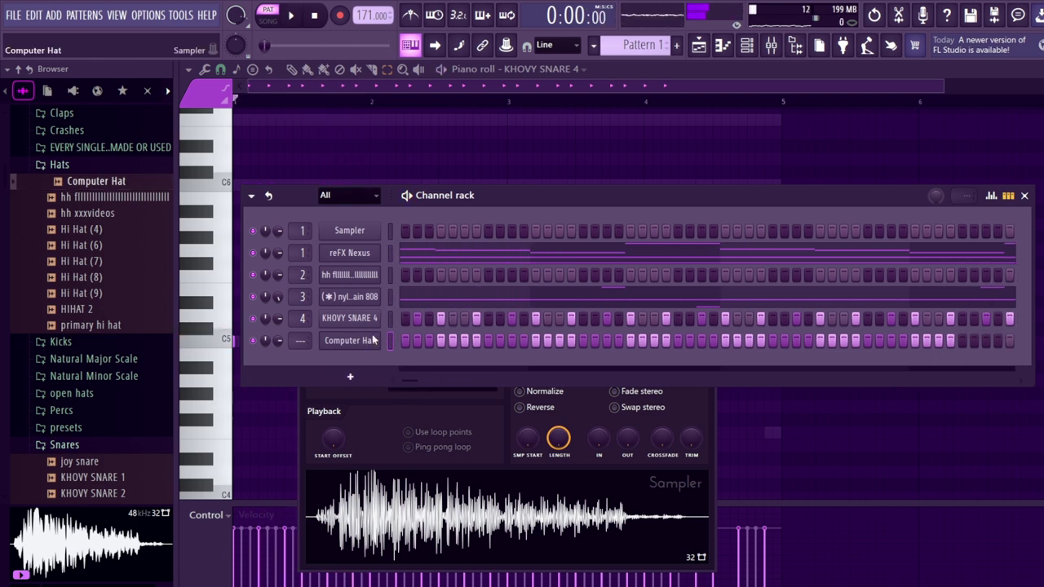
{"action": "key", "text": "space"}
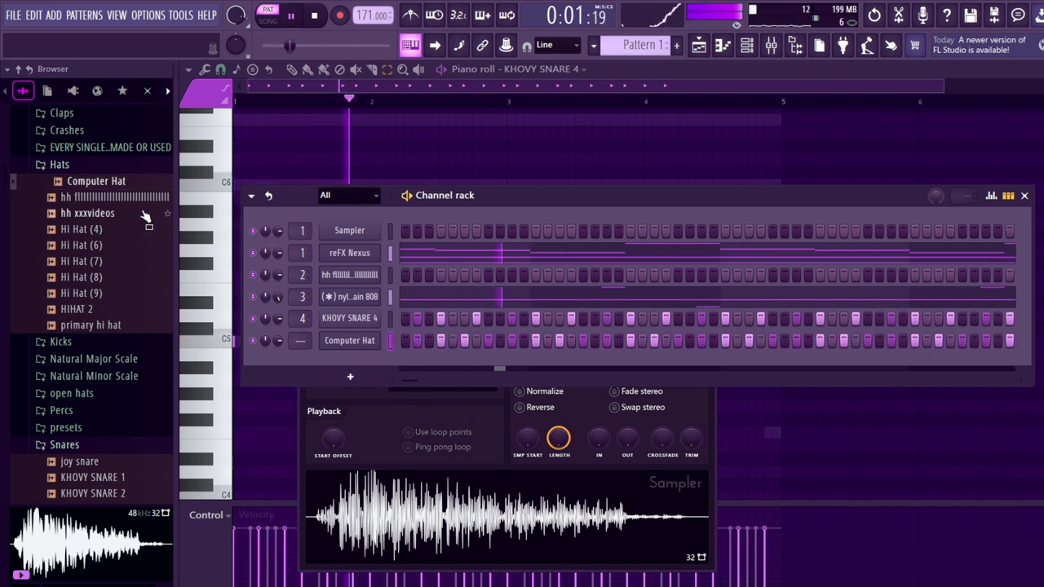
{"action": "key", "text": "Down"}
{"action": "left_click_drag", "start_coordinate": [234, 238], "coordinate": [350, 340]}
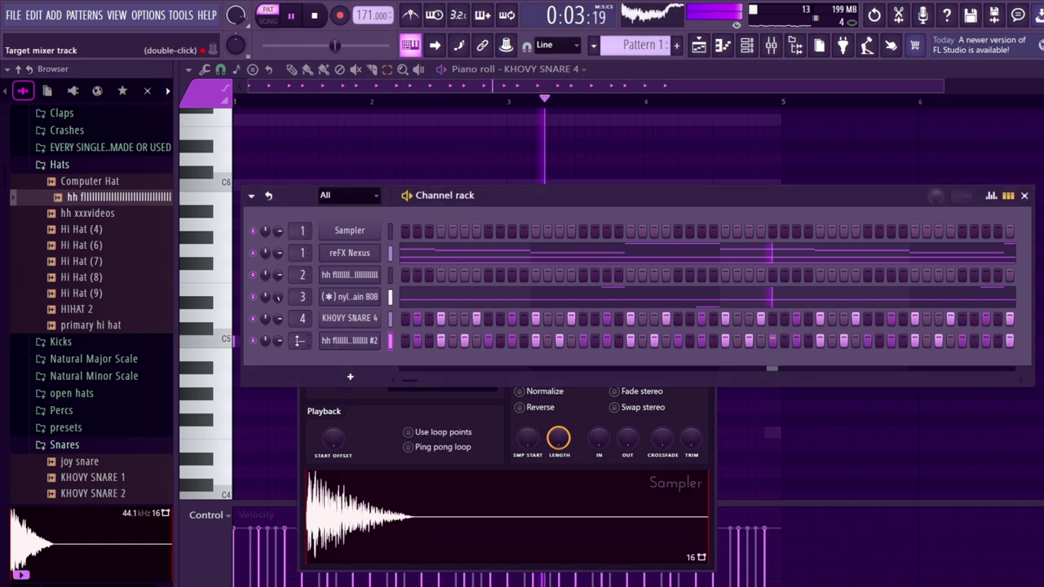
{"action": "left_click_drag", "start_coordinate": [404, 380], "coordinate": [412, 383]}
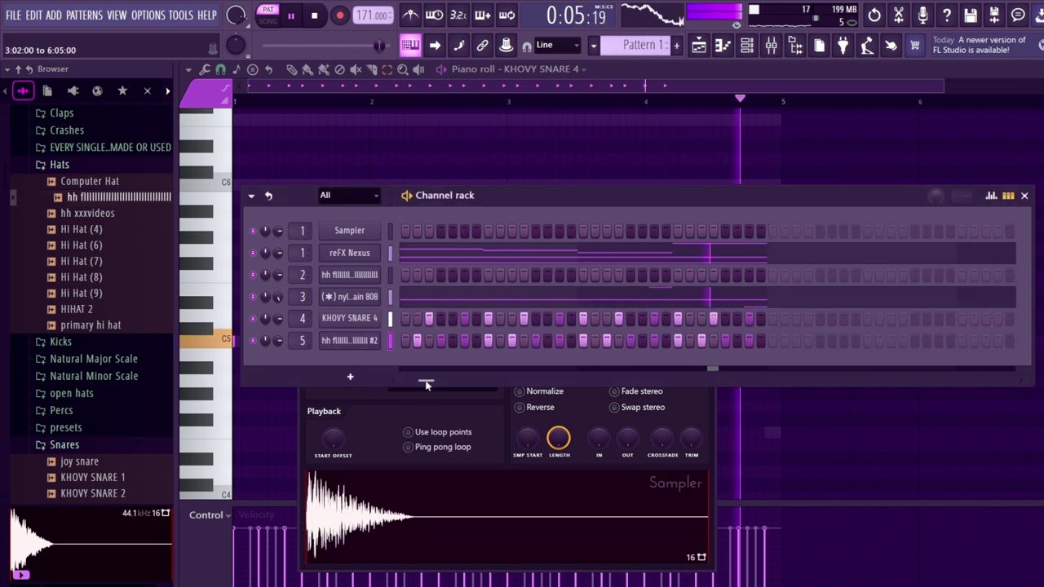
Step: Load the Crash (15) sample from the Crashes folder as a new channel
{"action": "left_click", "coordinate": [59, 164]}
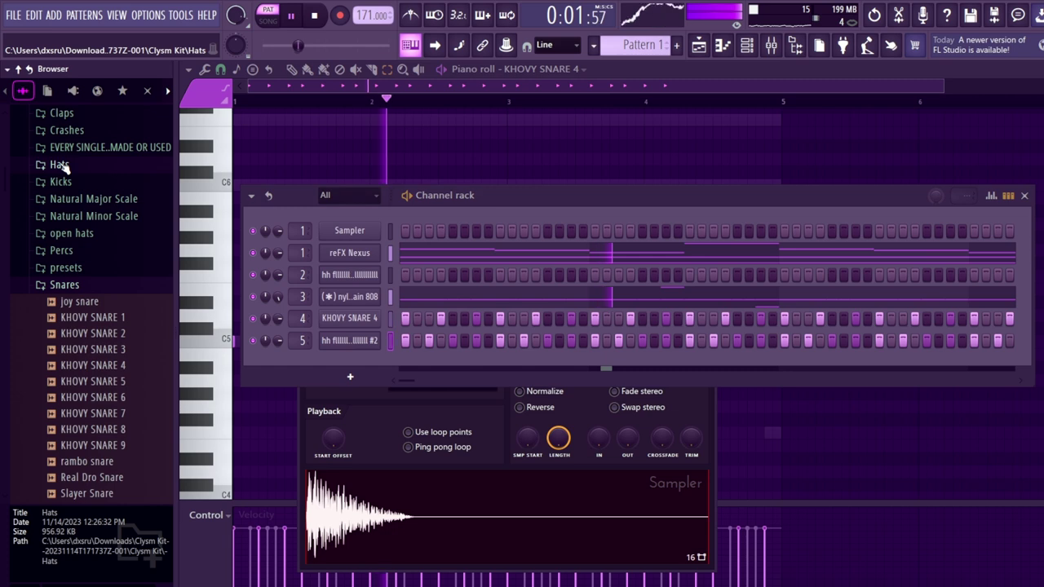
{"action": "left_click", "coordinate": [67, 130]}
{"action": "left_click", "coordinate": [80, 210]}
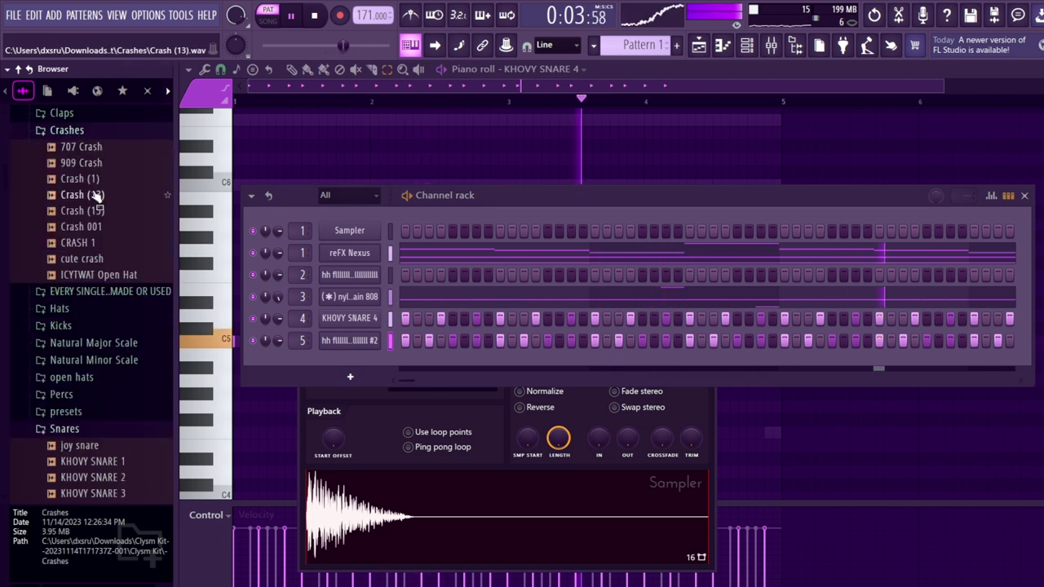
{"action": "left_click_drag", "start_coordinate": [80, 210], "coordinate": [351, 372]}
Step: Play the pattern and add a mid-pattern Crash (15) hit
{"action": "key", "text": "space"}
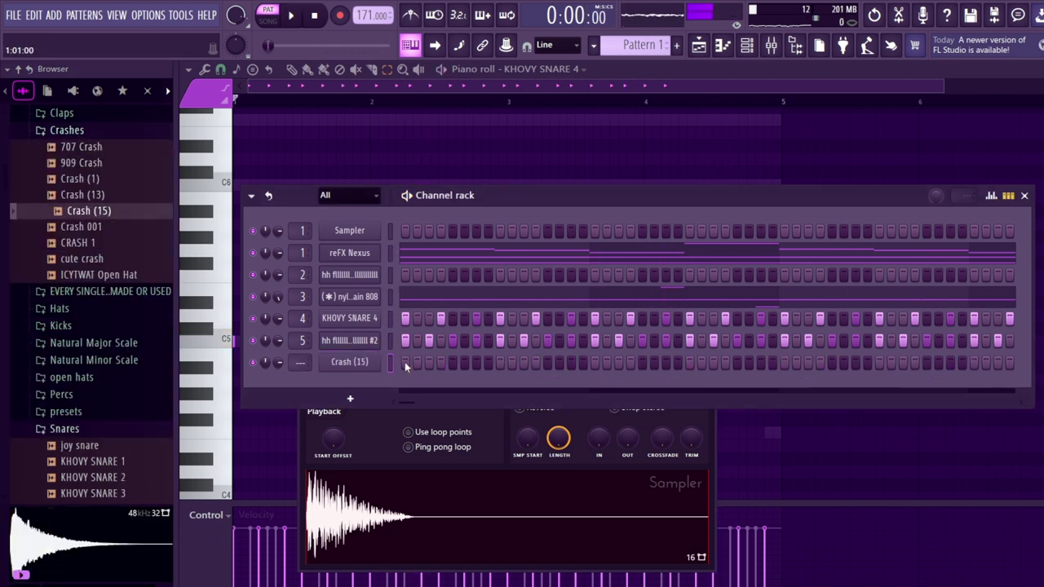
{"action": "key", "text": "space"}
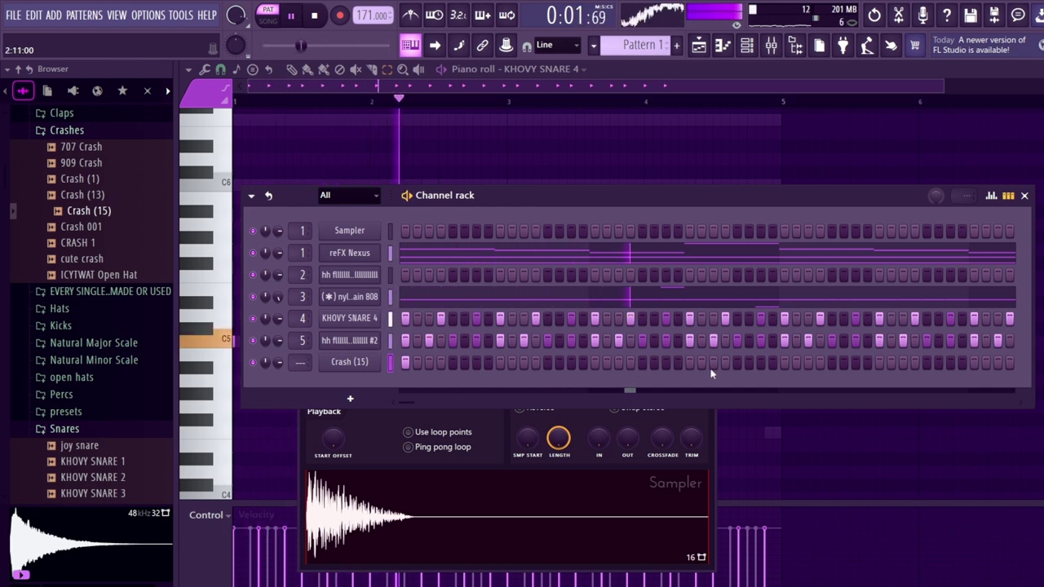
{"action": "left_click", "coordinate": [785, 364]}
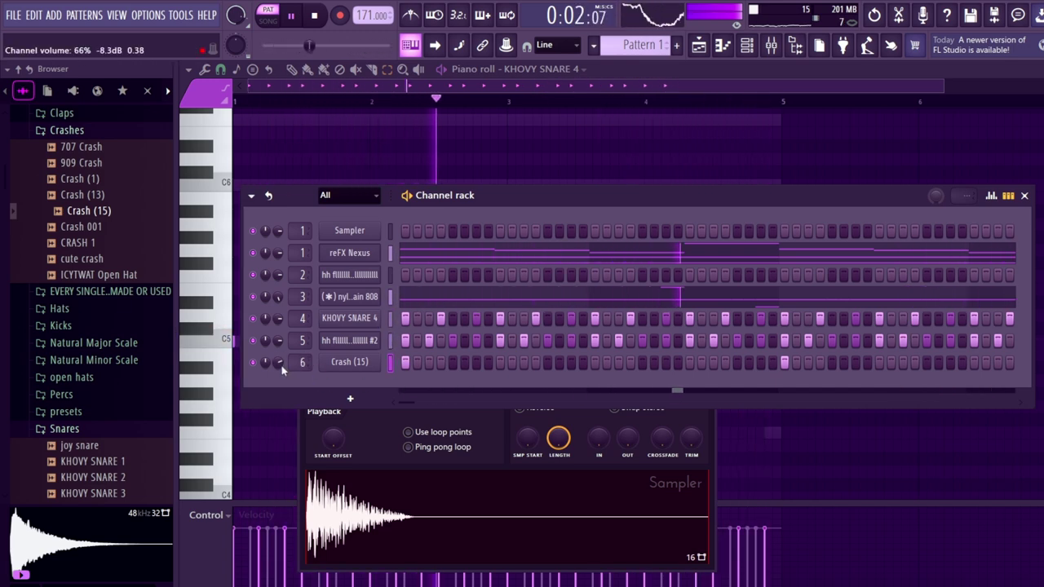
Step: Load 'favorite kick' from Kicks as channel seven and adjust its volume on the Misc tab
{"action": "left_click", "coordinate": [60, 326]}
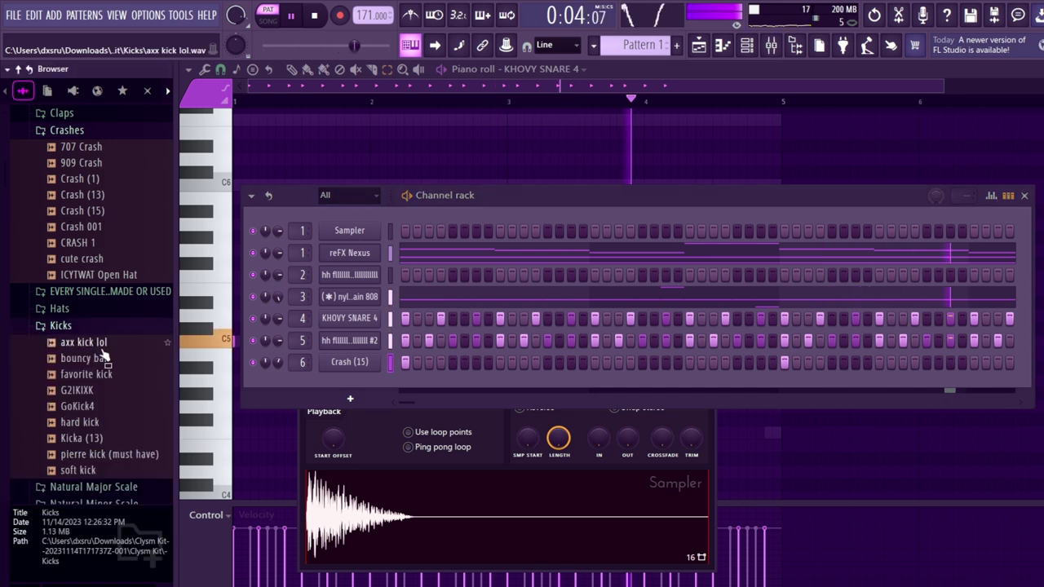
{"action": "left_click_drag", "start_coordinate": [85, 374], "coordinate": [351, 400]}
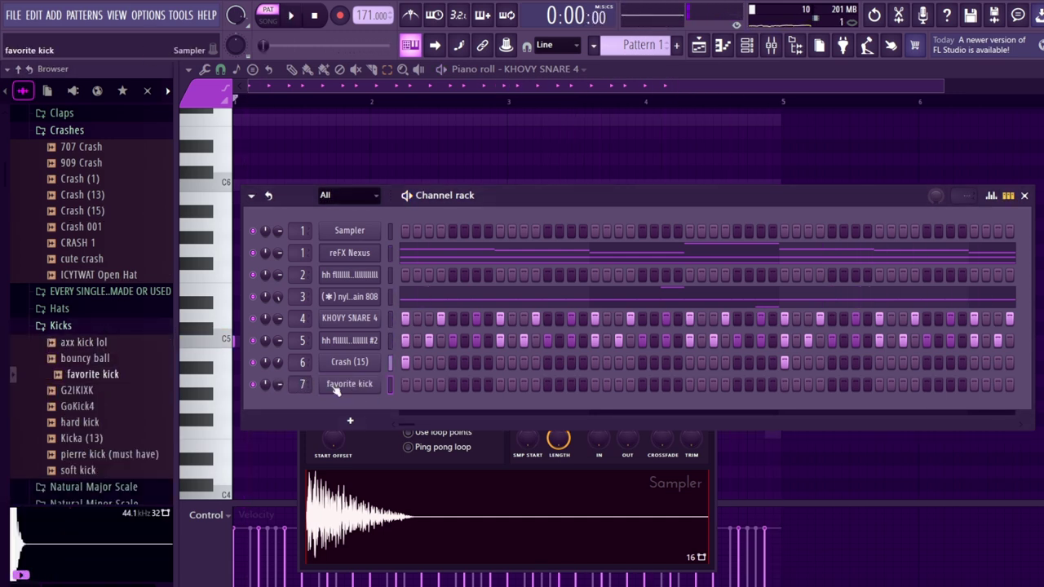
{"action": "left_click", "coordinate": [350, 384]}
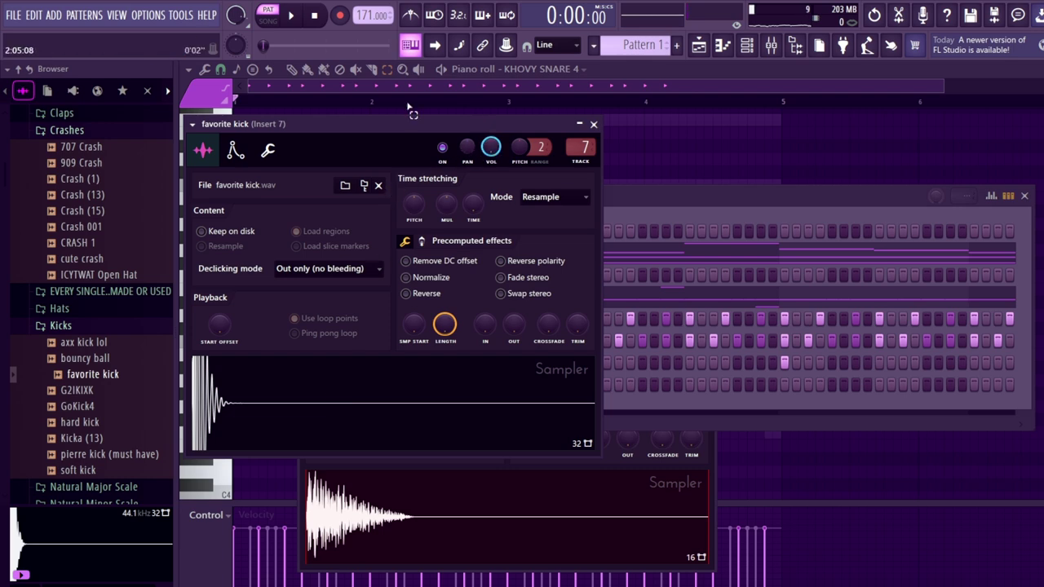
{"action": "left_click", "coordinate": [269, 150]}
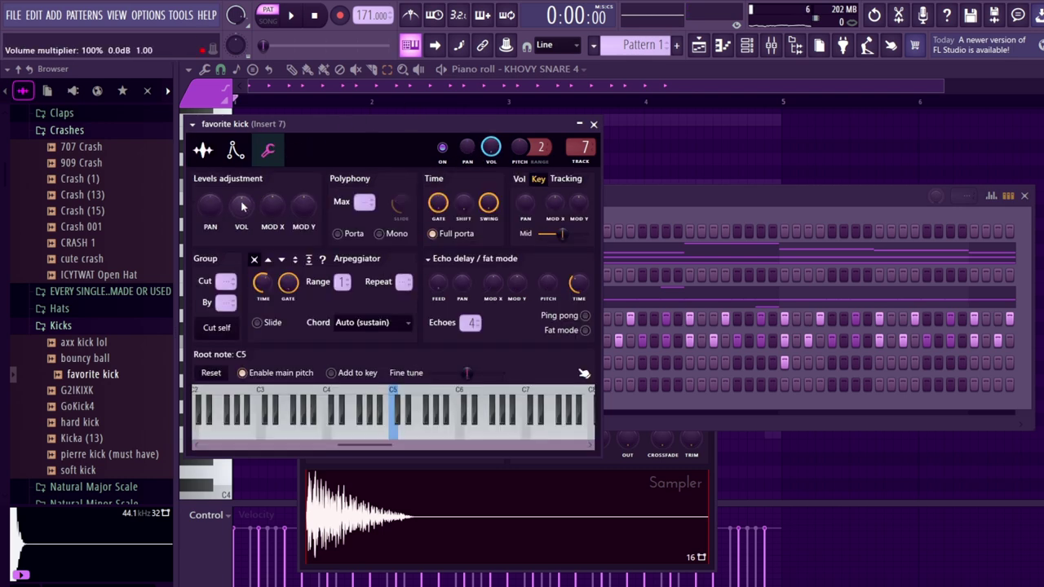
{"action": "left_click_drag", "start_coordinate": [242, 206], "coordinate": [243, 202]}
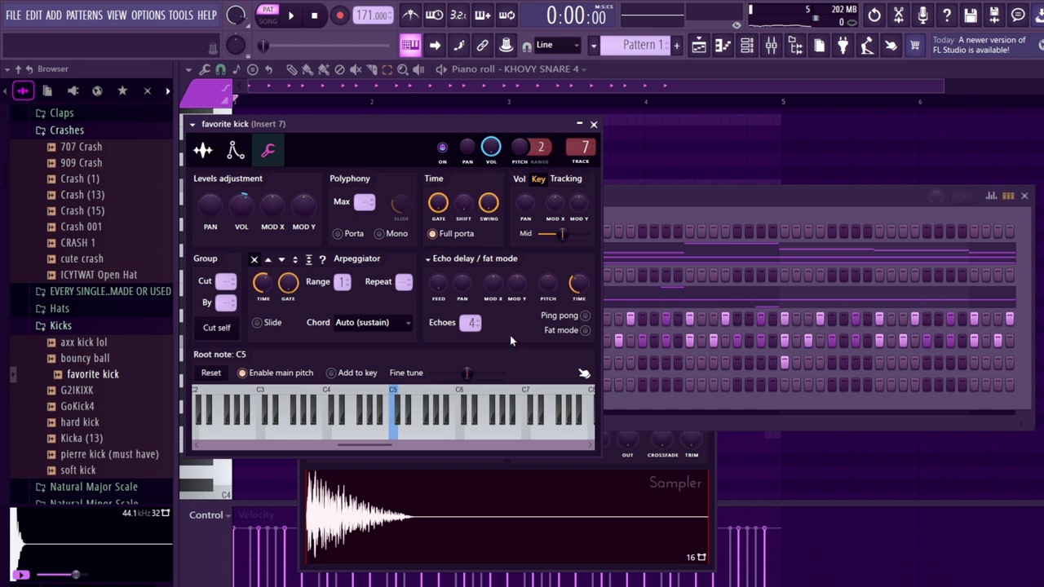
{"action": "left_click", "coordinate": [204, 150]}
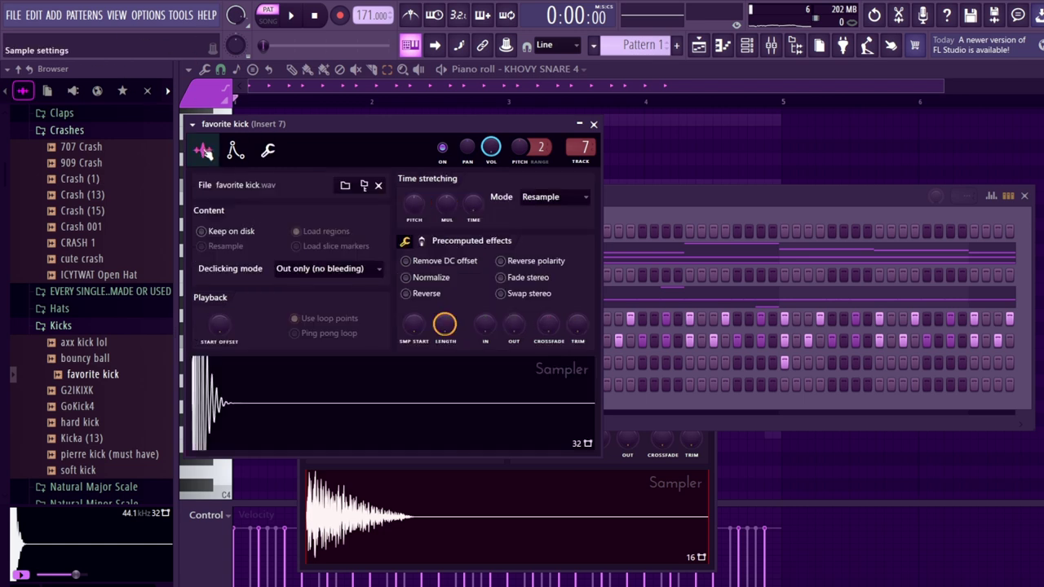
{"action": "left_click", "coordinate": [421, 241]}
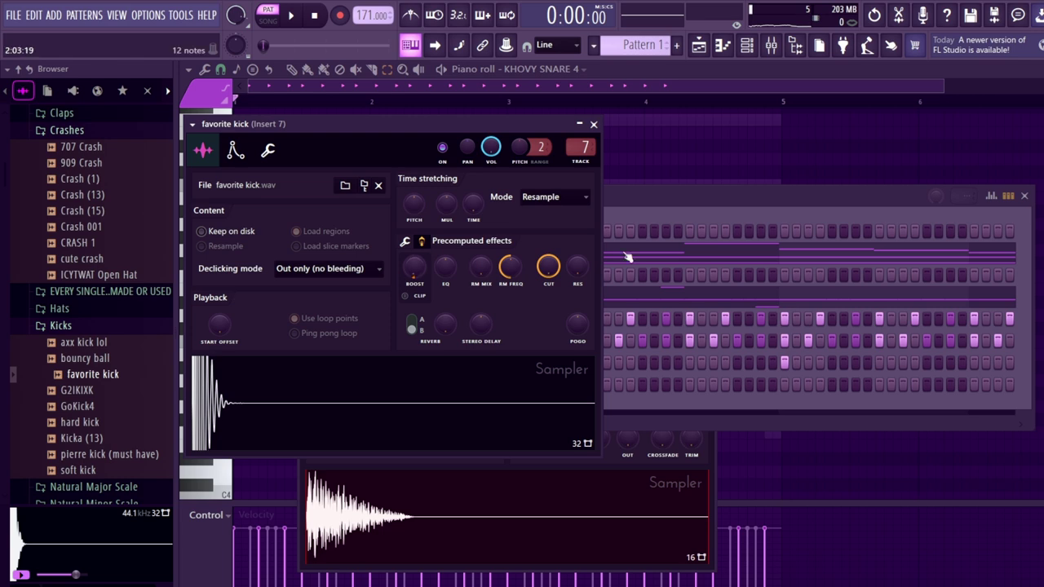
{"action": "left_click", "coordinate": [759, 201]}
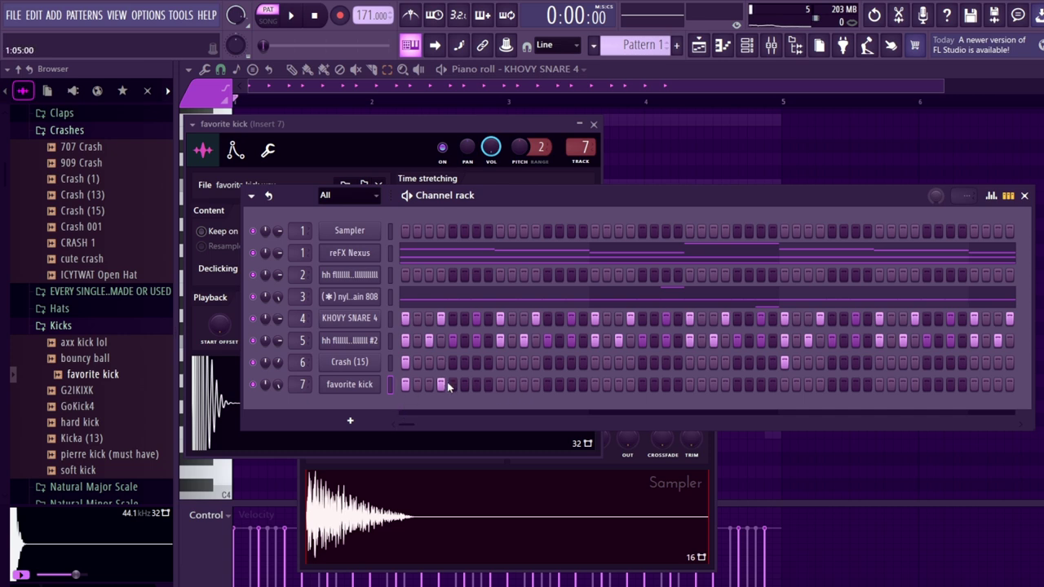
Step: Untick the first kick step and delete the two C6 and two F4 notes in the kick's piano roll
{"action": "left_click", "coordinate": [405, 385]}
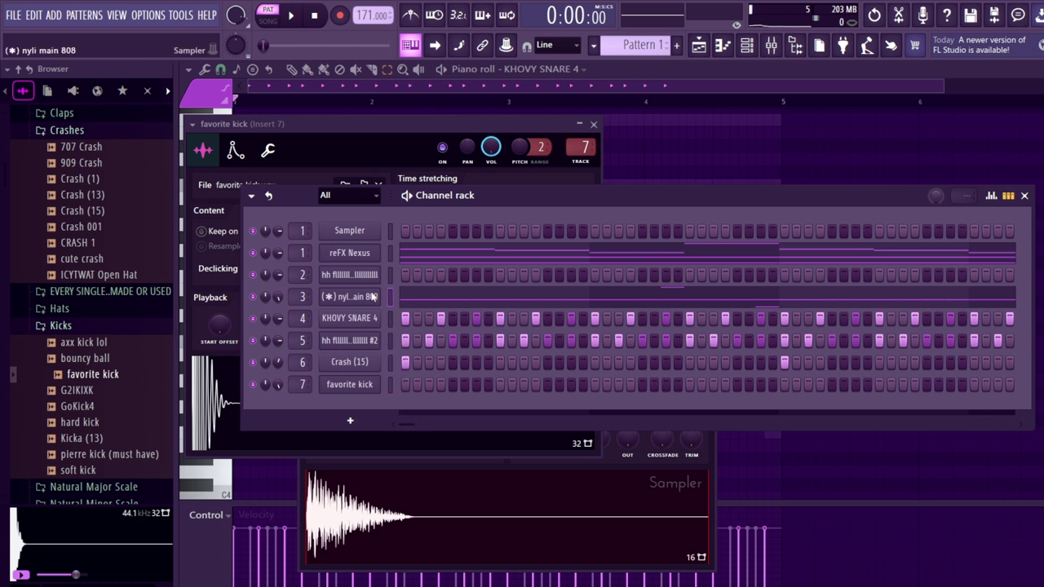
{"action": "key", "text": "space"}
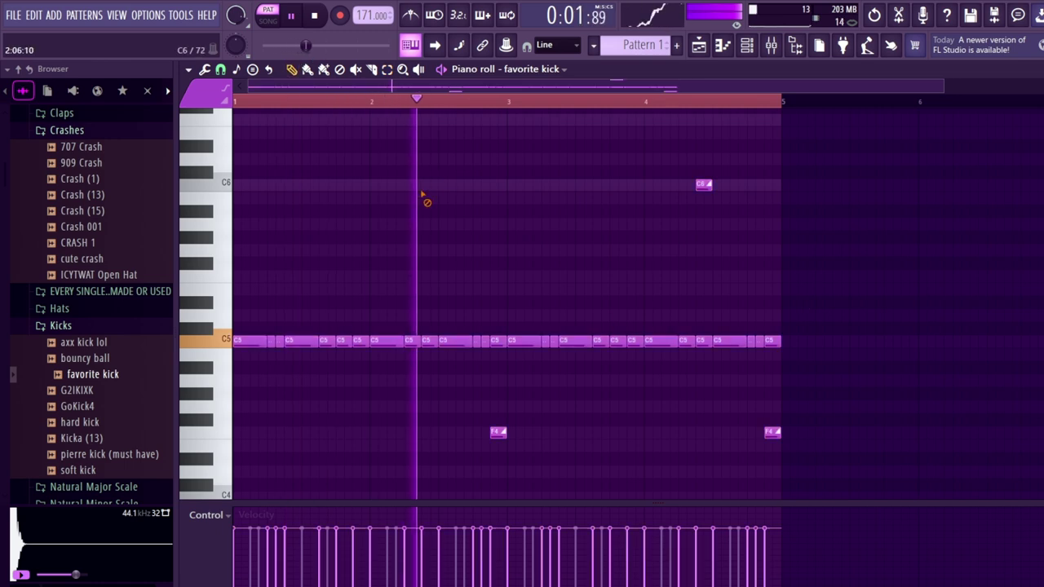
{"action": "left_click", "coordinate": [429, 185]}
{"action": "left_click", "coordinate": [498, 434]}
{"action": "left_click", "coordinate": [771, 434]}
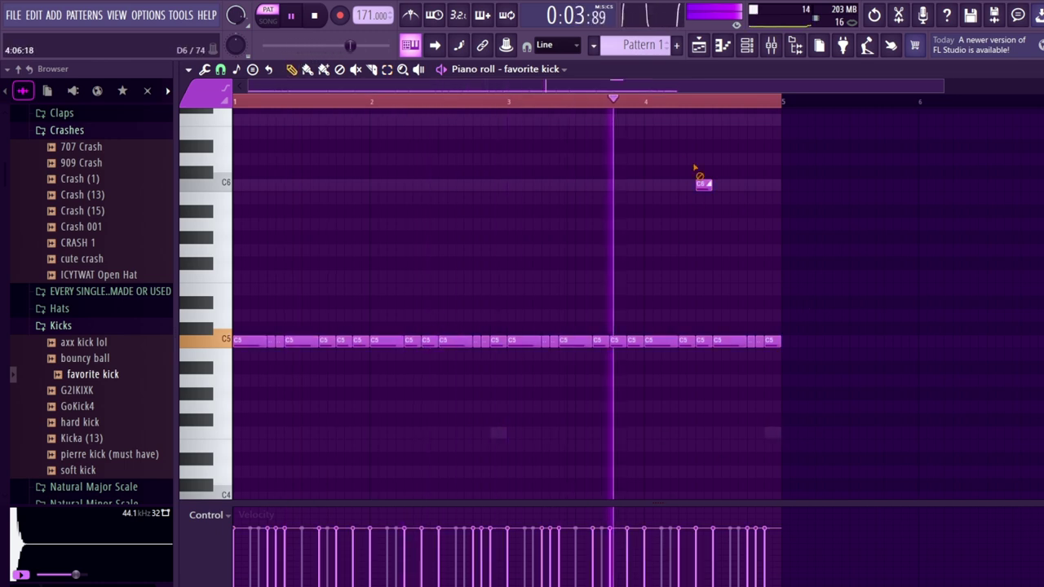
{"action": "left_click", "coordinate": [703, 183]}
{"action": "left_click", "coordinate": [747, 45]}
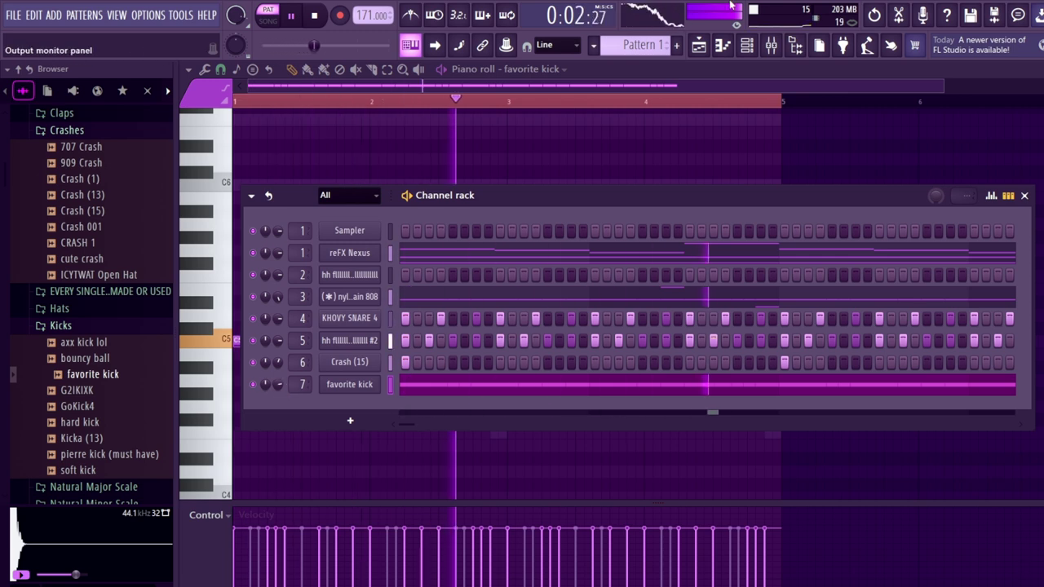
Step: Place all six channel patterns as playlist clips on Tracks 1–6
{"action": "left_click", "coordinate": [700, 45]}
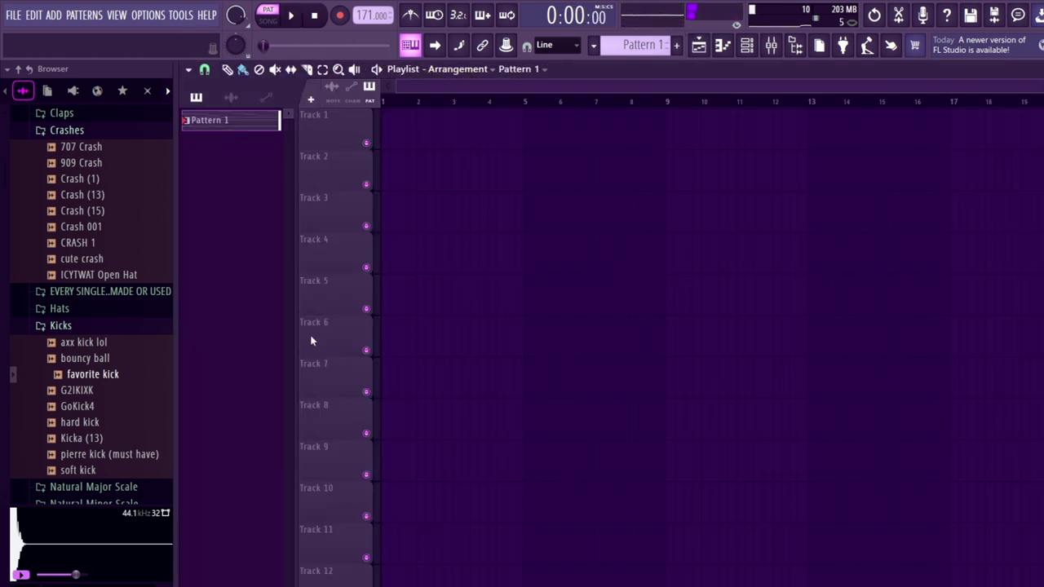
{"action": "left_click", "coordinate": [231, 97]}
{"action": "left_click", "coordinate": [211, 210]}
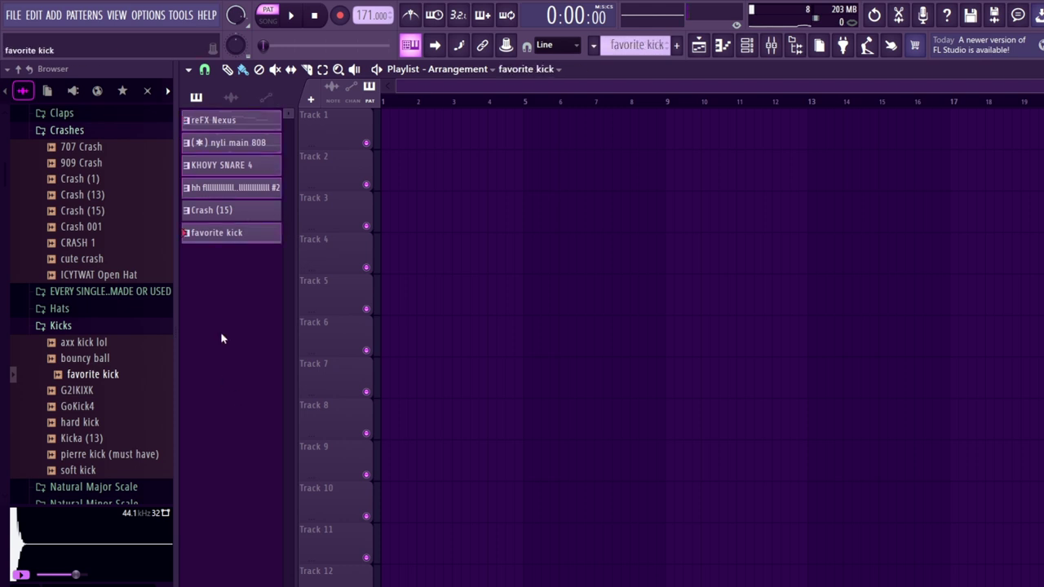
{"action": "mouse_move", "coordinate": [222, 121]}
{"action": "left_mouse_down"}
{"action": "mouse_move", "coordinate": [457, 116]}
{"action": "mouse_move", "coordinate": [385, 117]}
{"action": "left_mouse_up"}
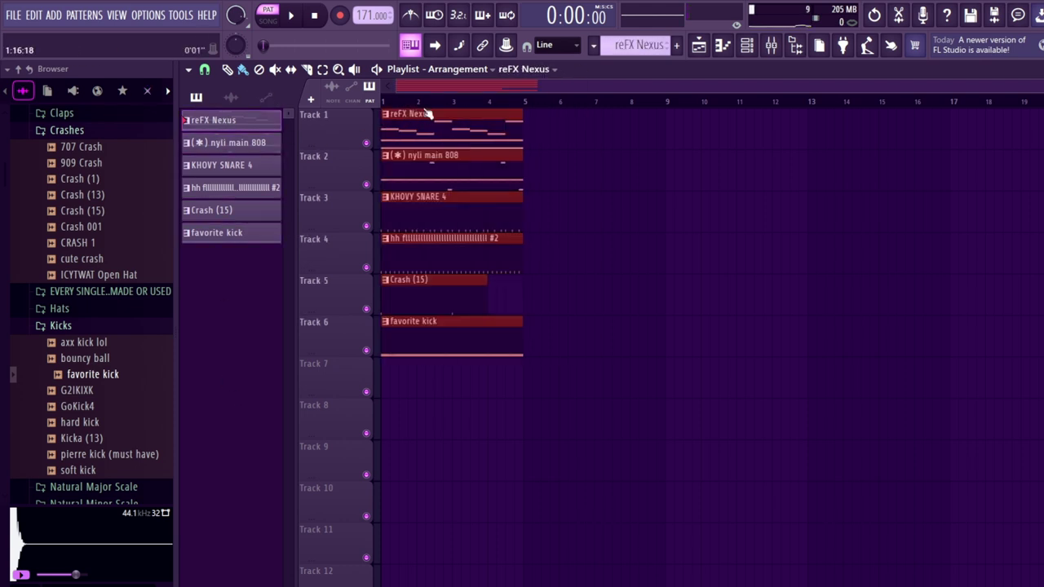
{"action": "key", "text": "space"}
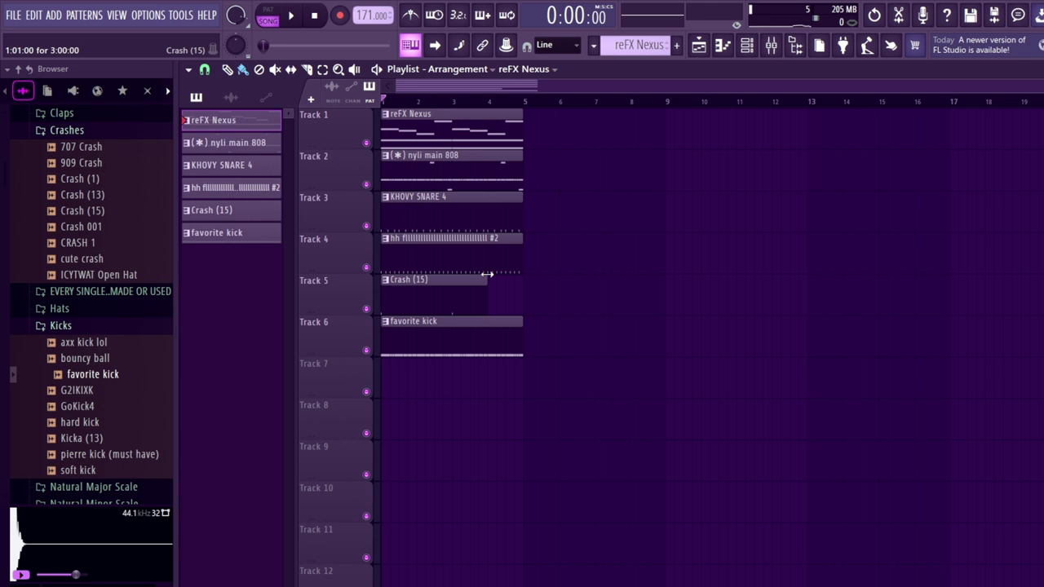
Step: Extend the clips to bar 5 and move the Track 2–6 clips down to Tracks 5–9
{"action": "left_click_drag", "start_coordinate": [487, 278], "coordinate": [526, 276]}
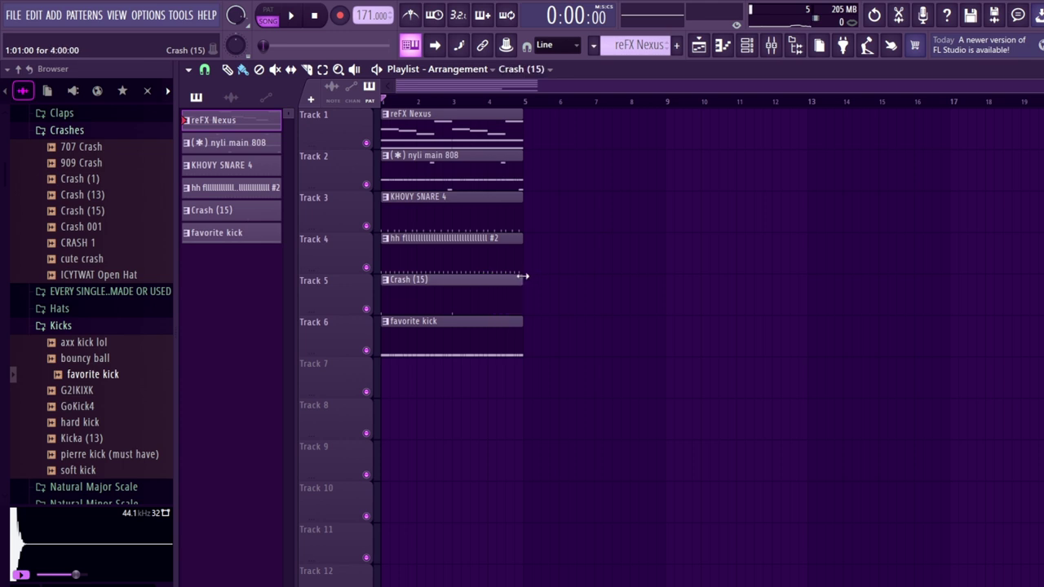
{"action": "left_click_drag", "start_coordinate": [558, 86], "coordinate": [526, 90]}
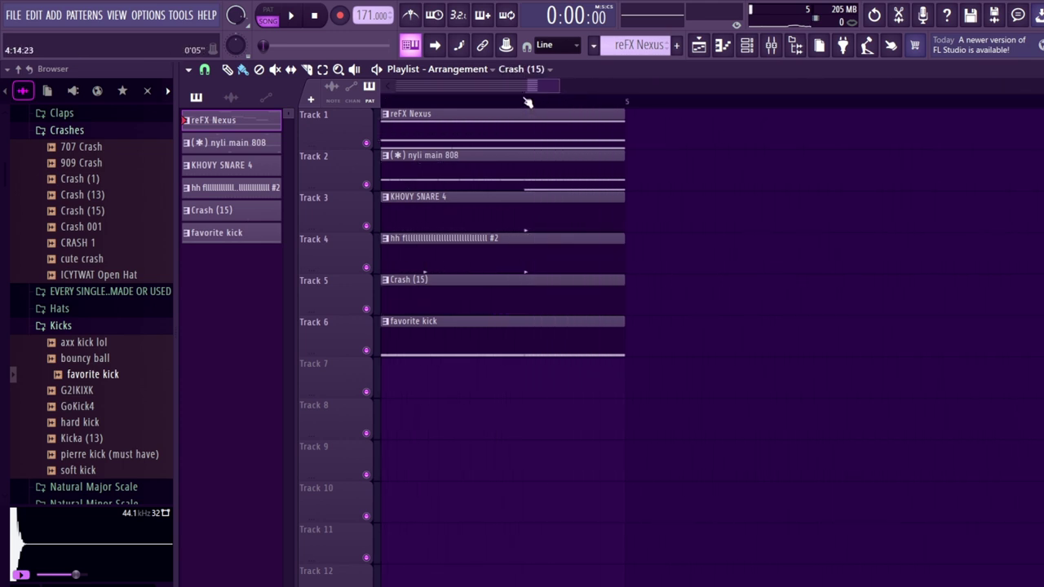
{"action": "left_click_drag", "start_coordinate": [625, 114], "coordinate": [682, 109]}
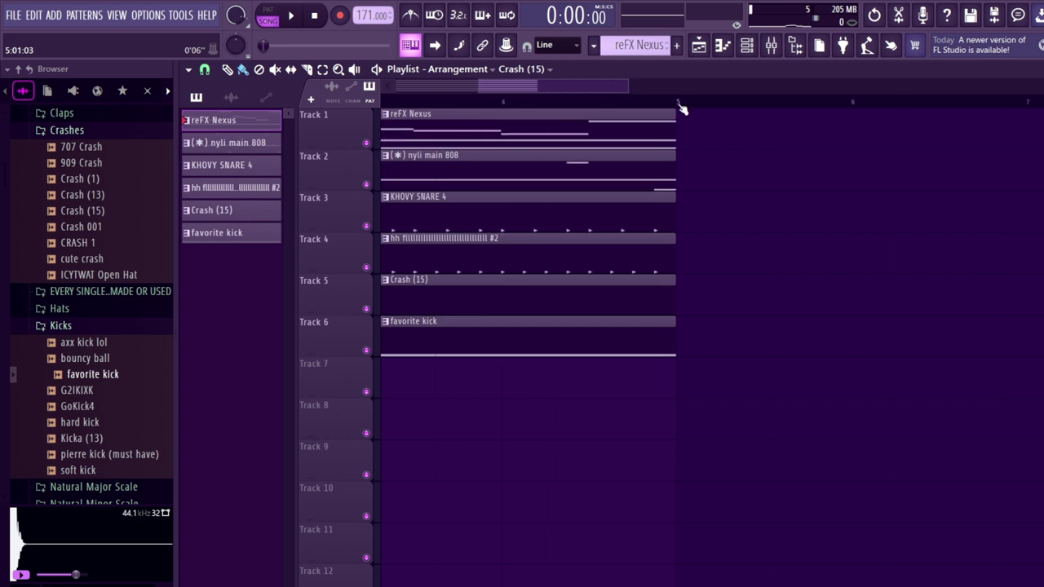
{"action": "scroll", "coordinate": [682, 109], "scroll_direction": "down", "scroll_amount": 3}
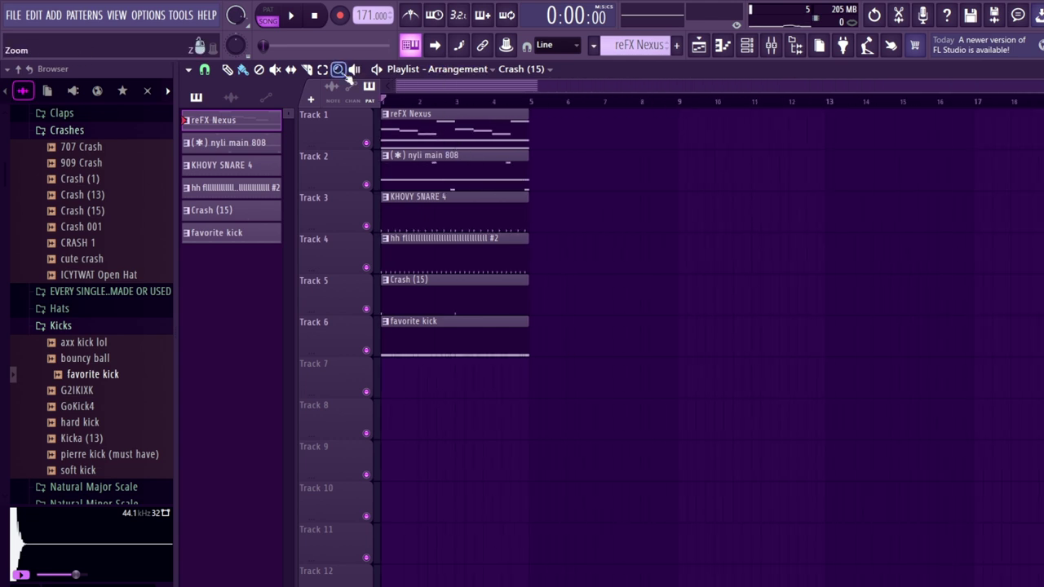
{"action": "mouse_move", "coordinate": [596, 441]}
{"action": "left_mouse_down"}
{"action": "mouse_move", "coordinate": [465, 151]}
{"action": "mouse_move", "coordinate": [351, 302]}
{"action": "left_mouse_up"}
{"action": "left_click", "coordinate": [243, 71]}
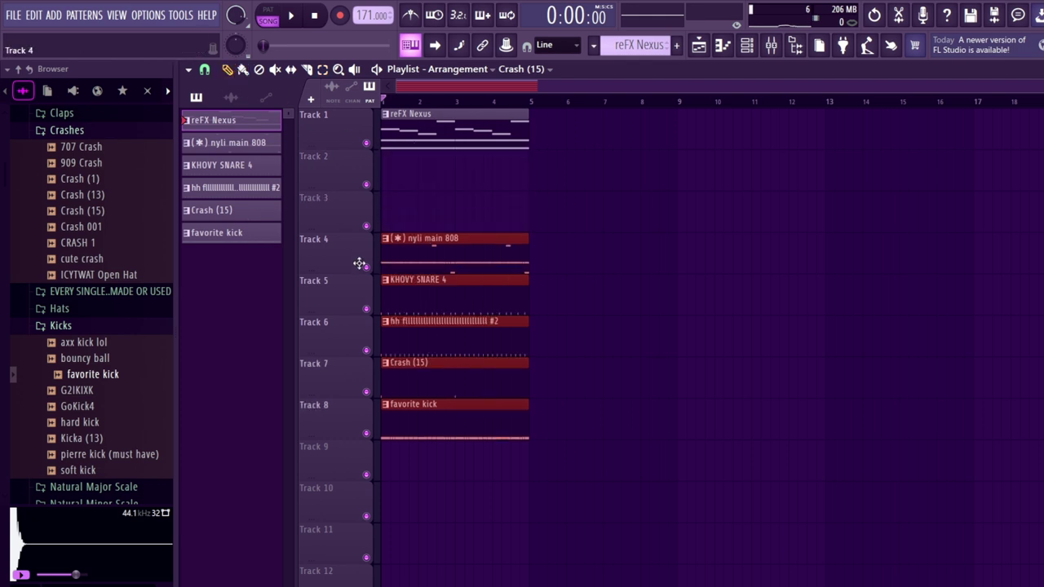
{"action": "key", "text": "KP_Add"}
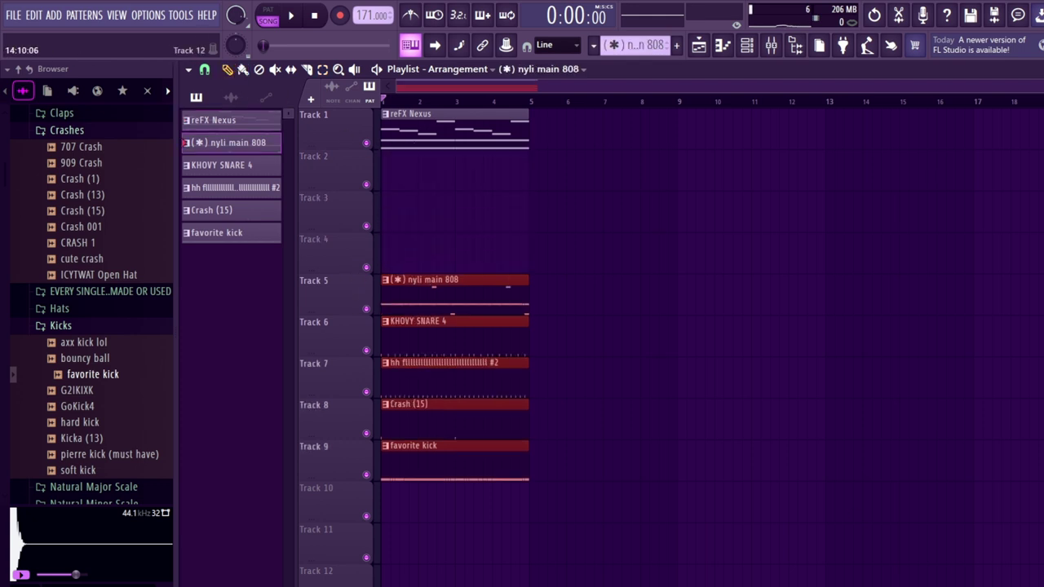